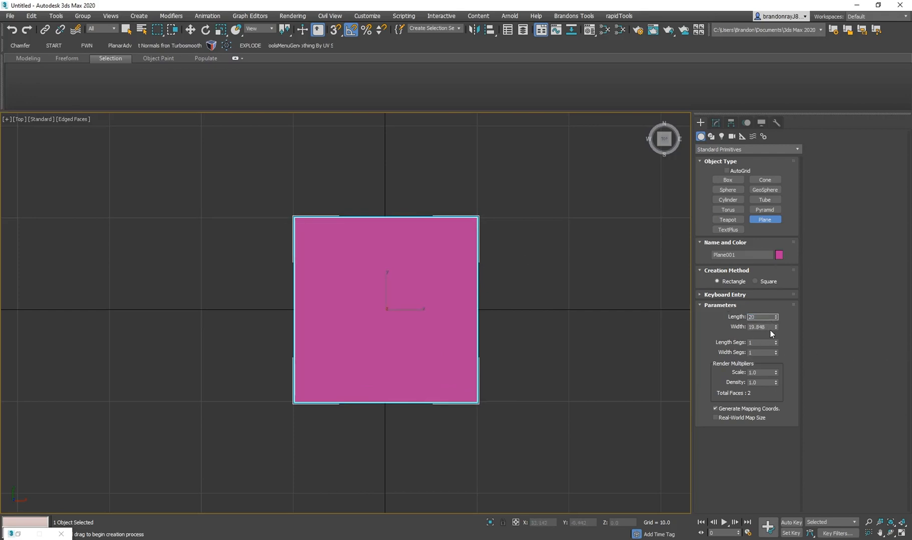
Set the new plane's length and width to 20
text(20)
click(769, 327)
text(20)
key(Return)
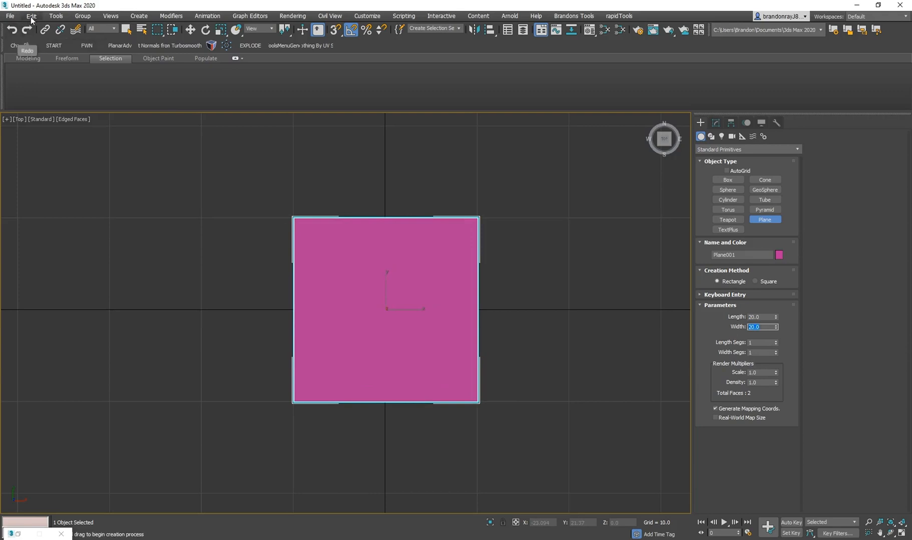
Convert the plane to an editable poly and assign it the rock image material from the first sample slot
click(64, 48)
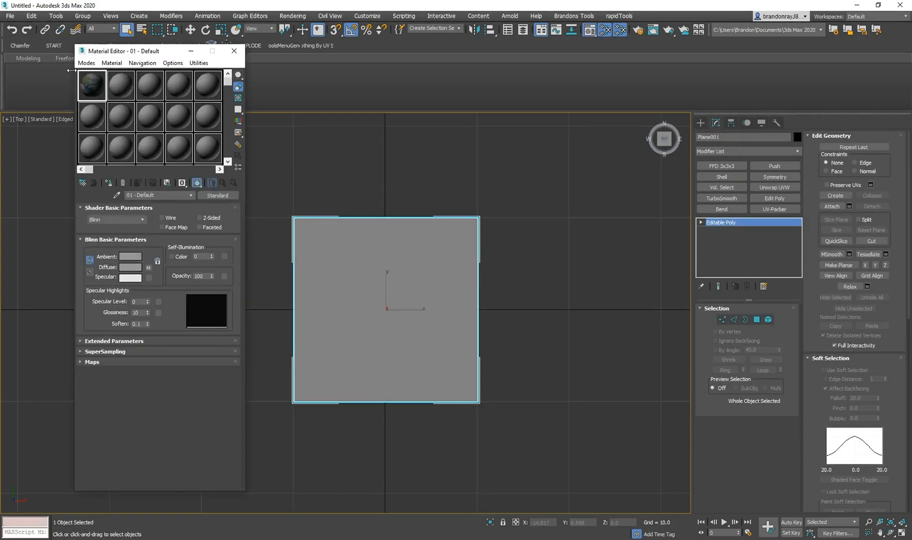
click(105, 183)
middle_drag(438, 309, 460, 305)
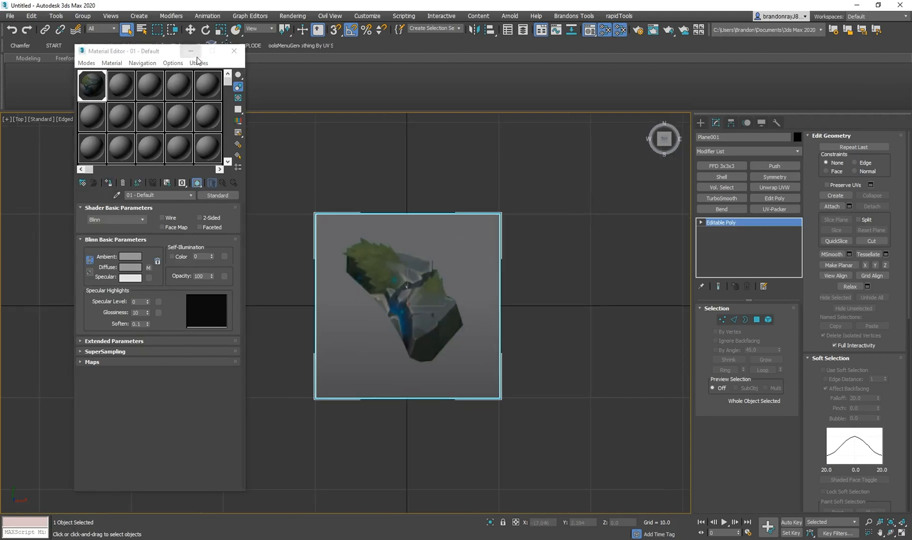
click(191, 50)
Cut the rock's upper outline from the plane's upper-left corner along the grass tips and stone edges to the far right corner
scroll(403, 261, up, 5)
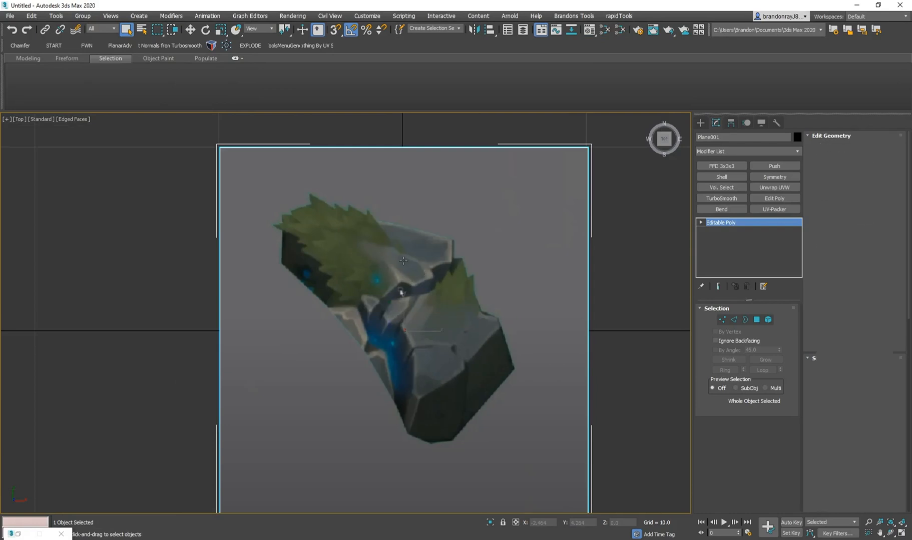
key(1)
key(alt+c)
click(222, 148)
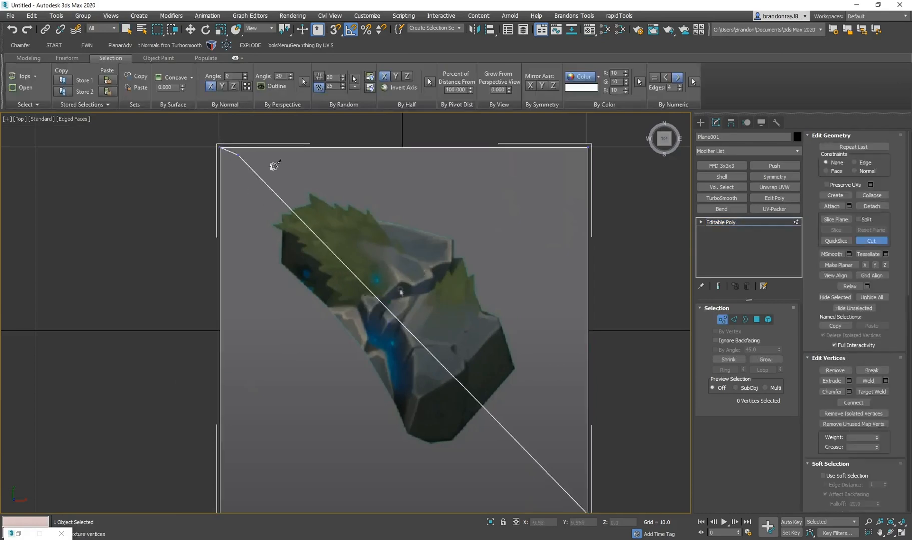
click(310, 197)
click(334, 205)
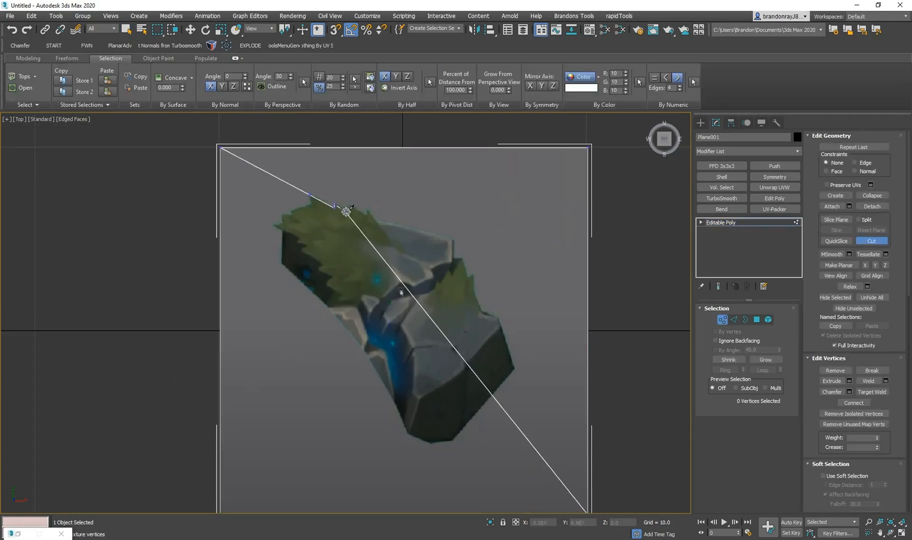
click(346, 213)
click(349, 204)
click(366, 216)
click(366, 210)
click(376, 220)
click(453, 239)
click(451, 258)
click(463, 258)
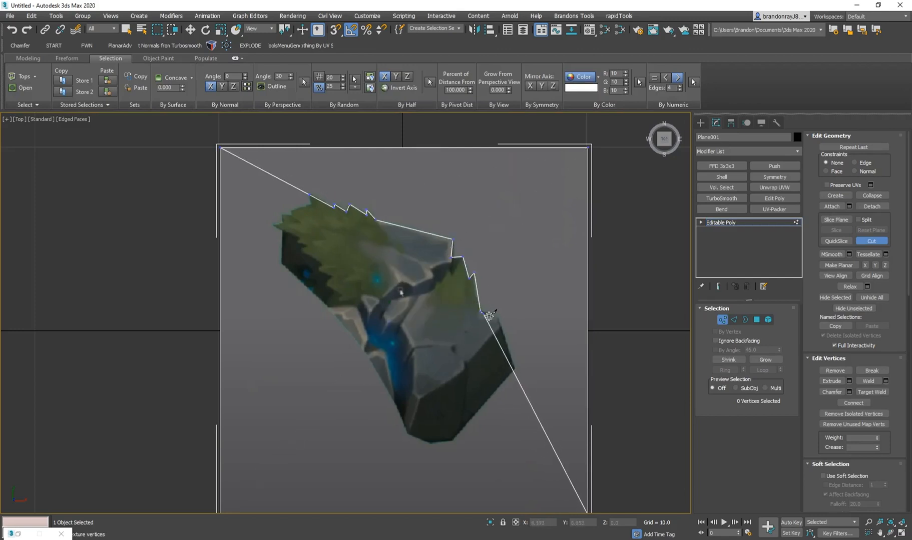
click(498, 319)
click(515, 369)
Continue cutting the outline around the rock's base and up its left side, closing it at the topmost grass tip
middle_drag(516, 370, 483, 311)
click(418, 381)
click(399, 383)
click(374, 375)
middle_drag(350, 387, 356, 409)
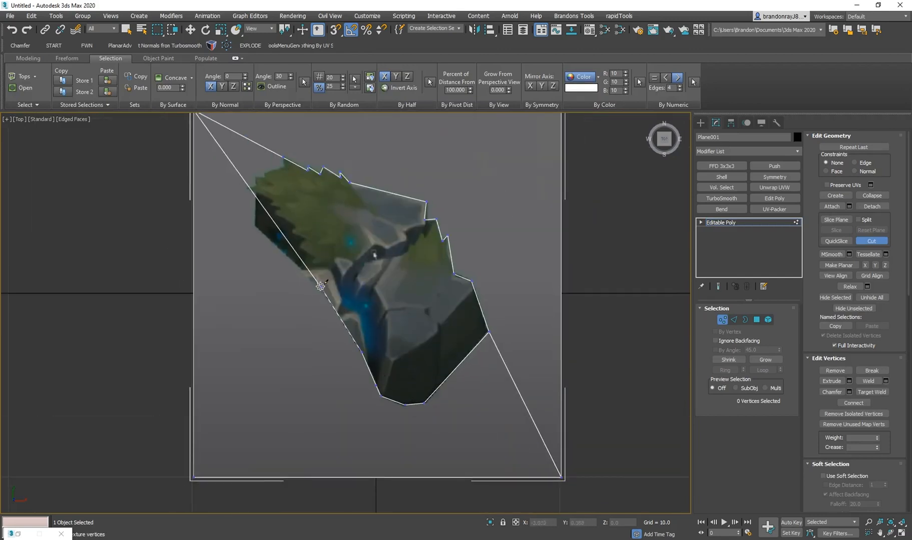
click(256, 185)
click(256, 178)
click(268, 180)
click(267, 174)
click(284, 158)
right_click(430, 239)
Cut an inner ridge line from the left grass edge down through the rock to the lower-left corner of its base
scroll(488, 231, up, 5)
click(413, 279)
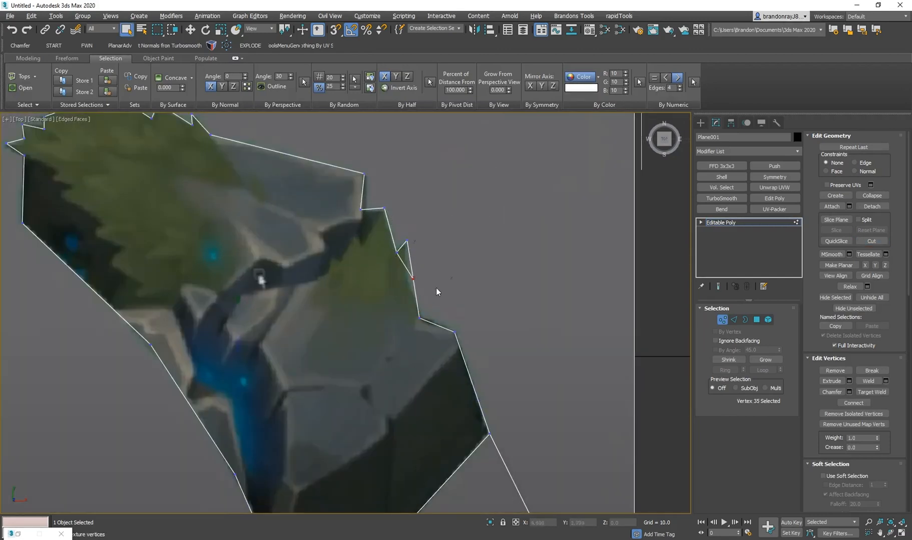
click(419, 318)
middle_drag(202, 339, 356, 372)
key(alt+c)
click(178, 189)
click(291, 269)
click(423, 396)
click(442, 432)
middle_drag(444, 452, 412, 328)
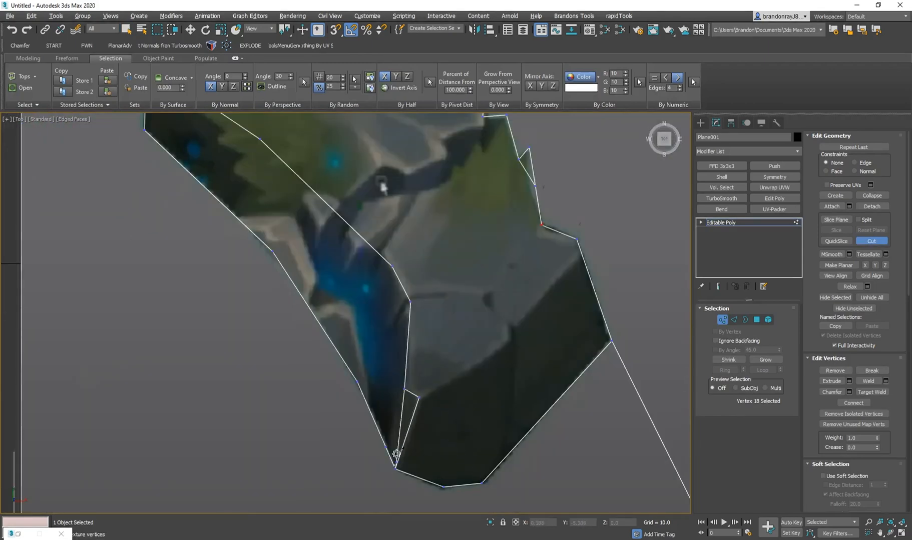
Connect the ridge vertices to the outline vertices across the rock's lower block
right_click(582, 259)
click(577, 239)
ctrl+click(410, 302)
key(ctrl+shift+e)
key(ctrl+shift+e)
key(ctrl+shift+e)
scroll(480, 362, down, 5)
scroll(480, 361, up, 4)
Add a vertex on the ridge line and connect the ridge to the left outline and the right grass edge
key(alt+c)
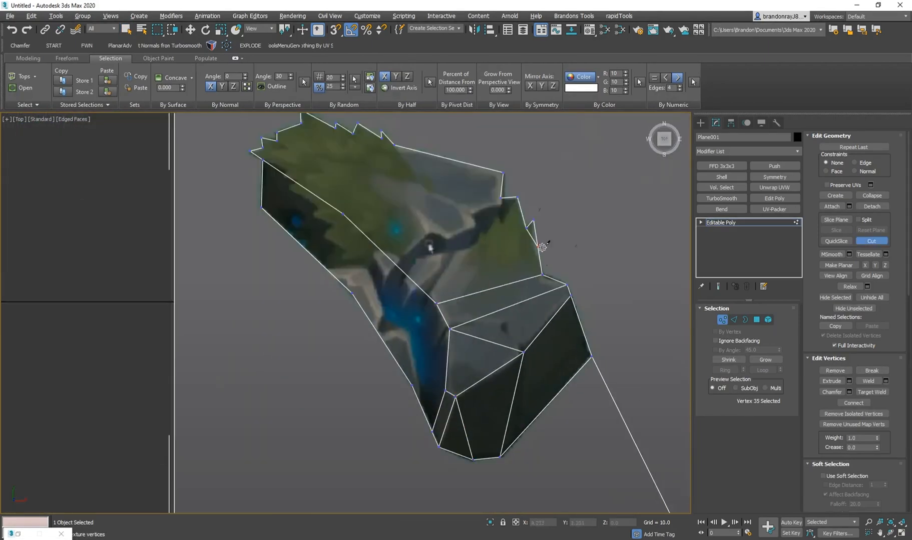
click(393, 263)
right_click(391, 270)
ctrl+click(351, 294)
key(ctrl+shift+e)
key(ctrl+shift+e)
key(ctrl+shift+e)
middle_drag(440, 366, 444, 441)
key(ctrl+shift+e)
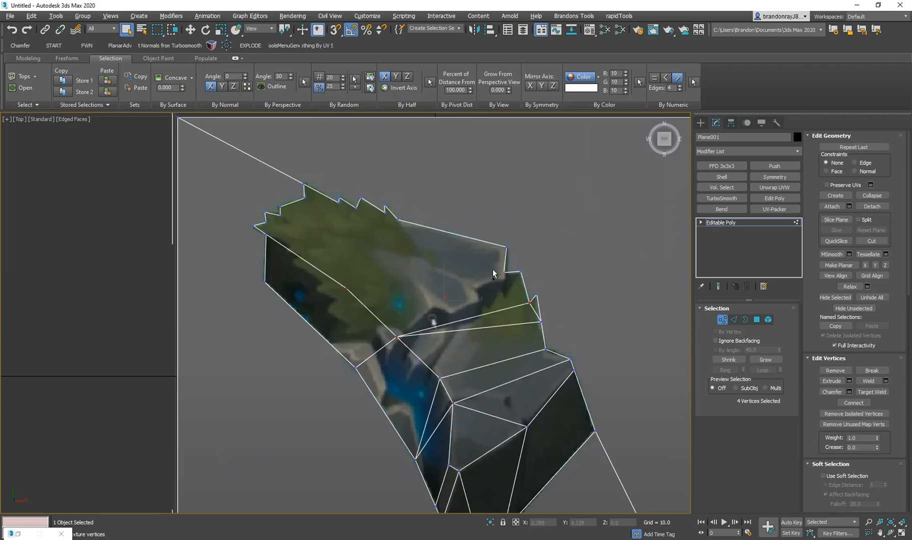
key(ctrl+shift+e)
ctrl+click(265, 282)
click(356, 368)
key(ctrl+shift+e)
Cut along the base of the grass spikes on the rock's upper edge to separate them from the main shape
scroll(273, 234, up, 5)
key(alt+c)
click(254, 235)
click(362, 133)
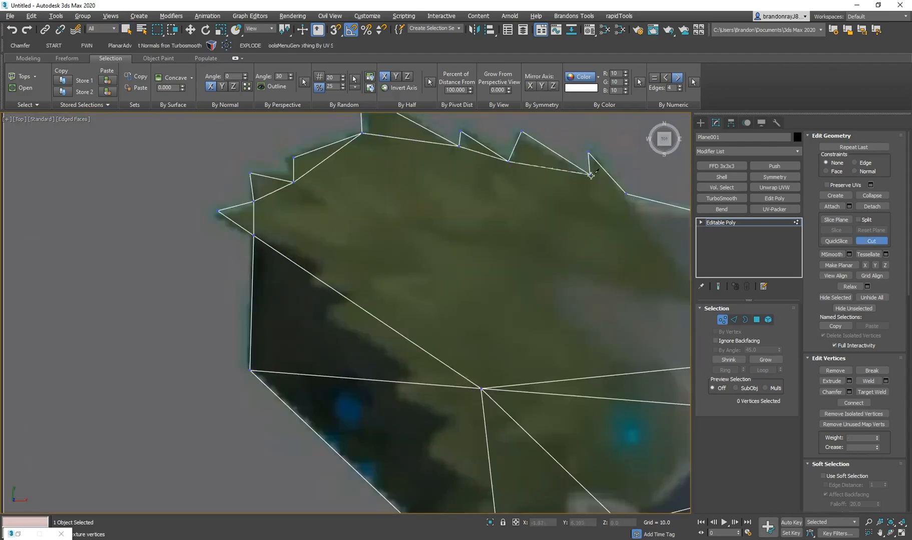
click(591, 176)
click(625, 194)
Connect the base vertices of the grass spikes to the upper ridge vertex in a fan of edges
middle_drag(624, 202, 376, 243)
scroll(376, 244, down, 3)
right_click(377, 244)
key(ctrl+shift+e)
key(ctrl+shift+e)
key(ctrl+shift+e)
key(ctrl+shift+e)
key(ctrl+shift+e)
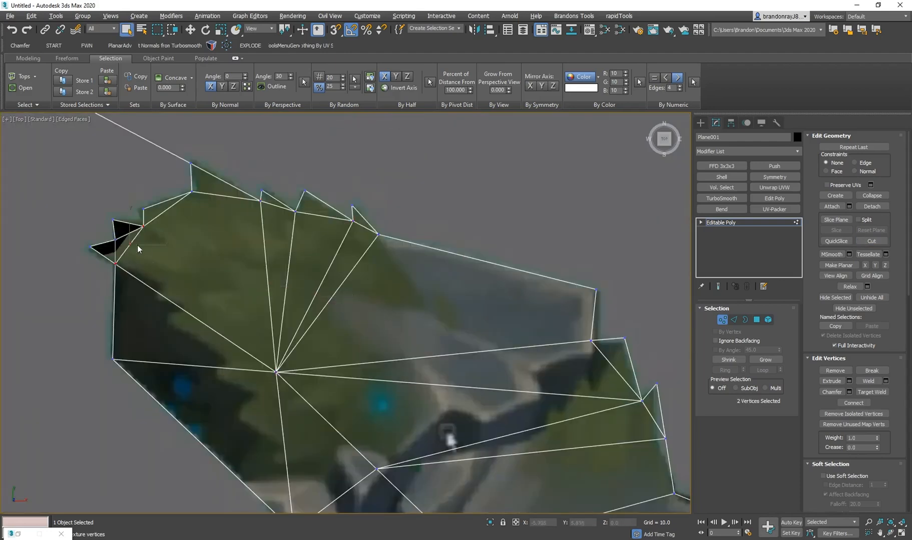
key(alt+c)
click(143, 226)
click(277, 372)
right_click(278, 371)
Select the overlapping vertices at the centre of the fan and collapse them into one
alt+middle_drag(280, 367, 318, 307)
scroll(424, 329, up, 8)
drag(324, 283, 439, 332)
key(alt+c)
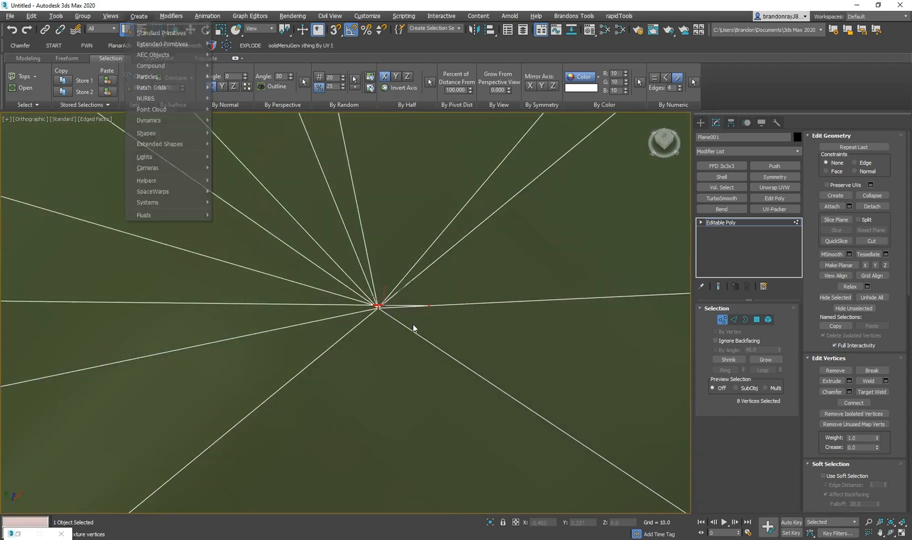
key(ctrl+alt+c)
scroll(414, 329, down, 10)
Delete the two large polygons surrounding the rock shape
alt+middle_drag(580, 260, 385, 307)
key(4)
click(265, 360)
ctrl+click(497, 178)
scroll(497, 178, down, 4)
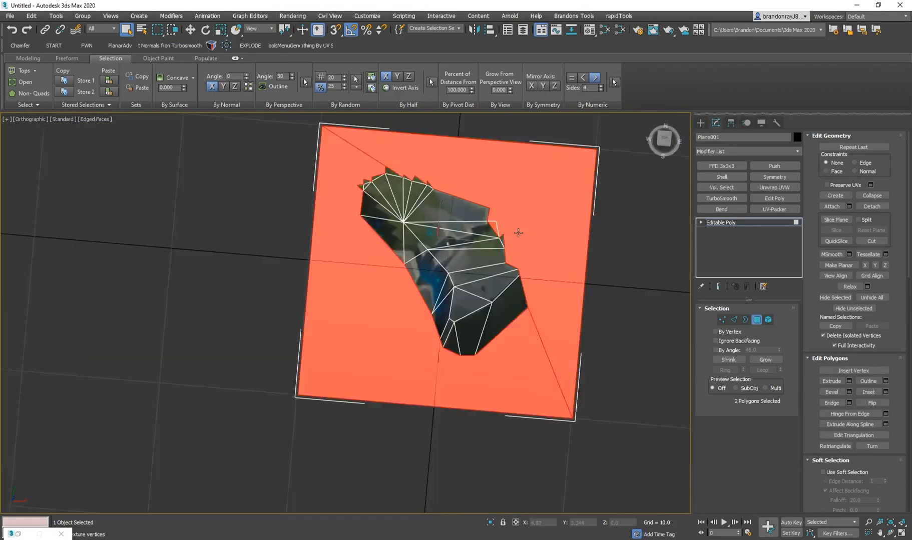
key(Delete)
key(t)
key(z)
click(372, 219)
ctrl+drag(453, 248, 413, 390)
ctrl+drag(221, 170, 315, 215)
key(ctrl+d)
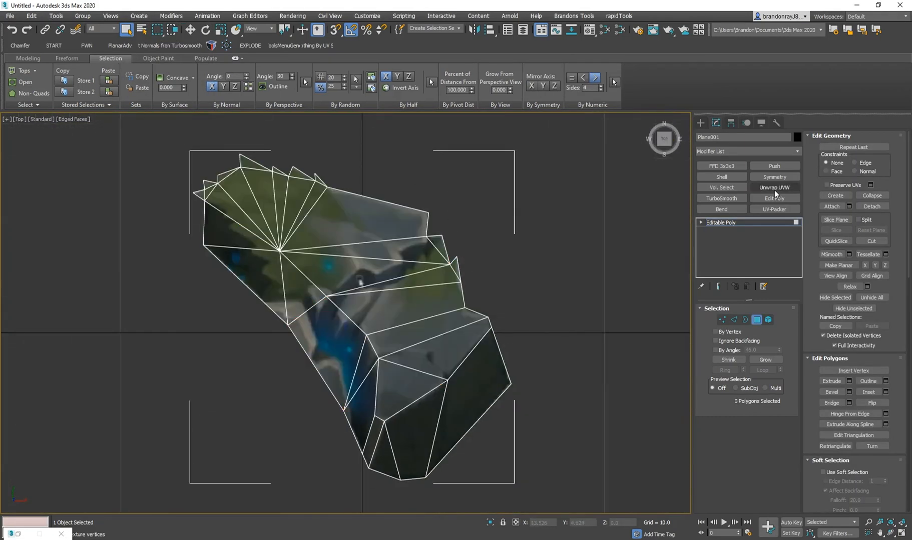
Apply an Unwrap UVW modifier to the rock and display Map #1 (Wallpaper.png) as the UV editor background
click(790, 190)
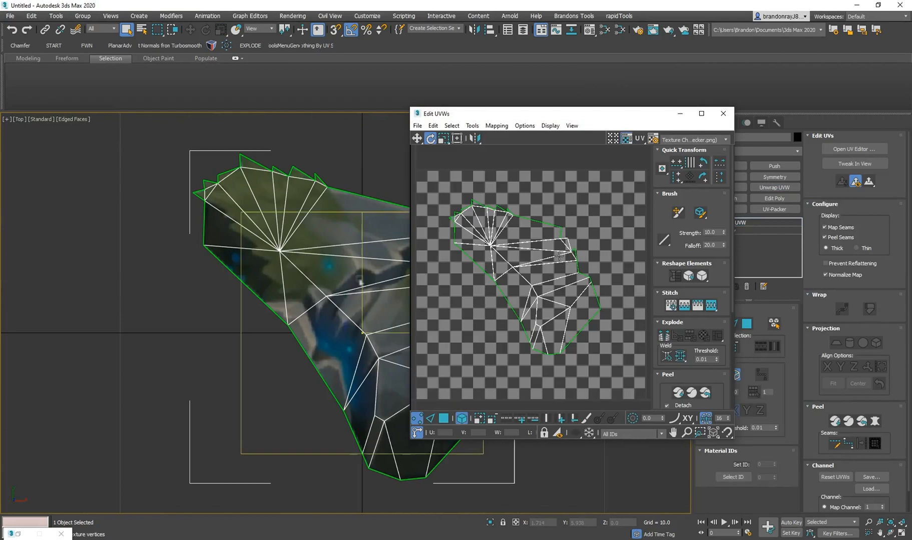
click(680, 140)
click(691, 162)
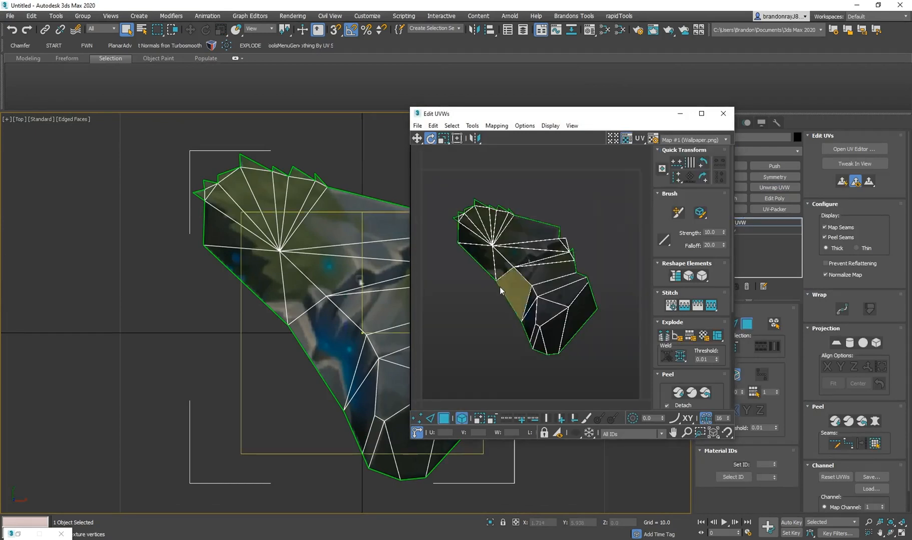
Switch the unwrap to map channel 2, abandoning the edits to the current channel
scroll(871, 399, down, 1)
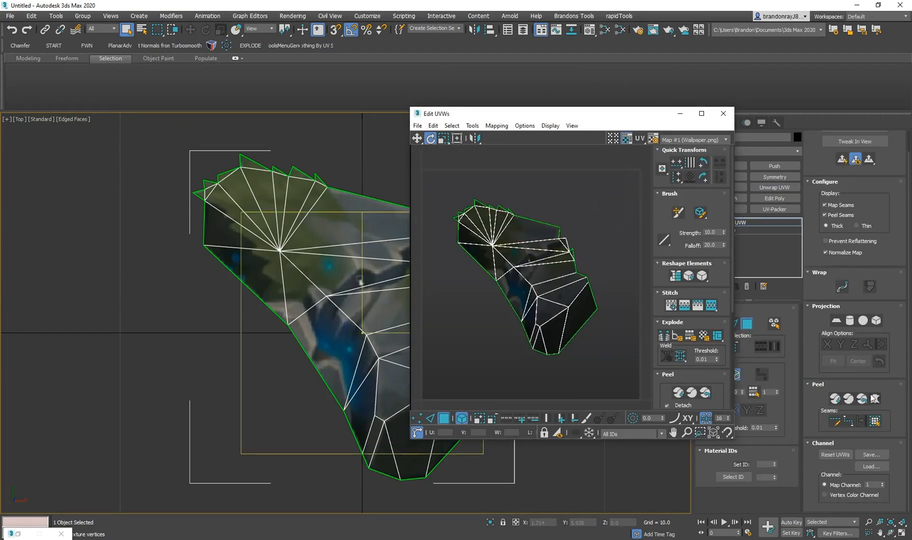
click(883, 483)
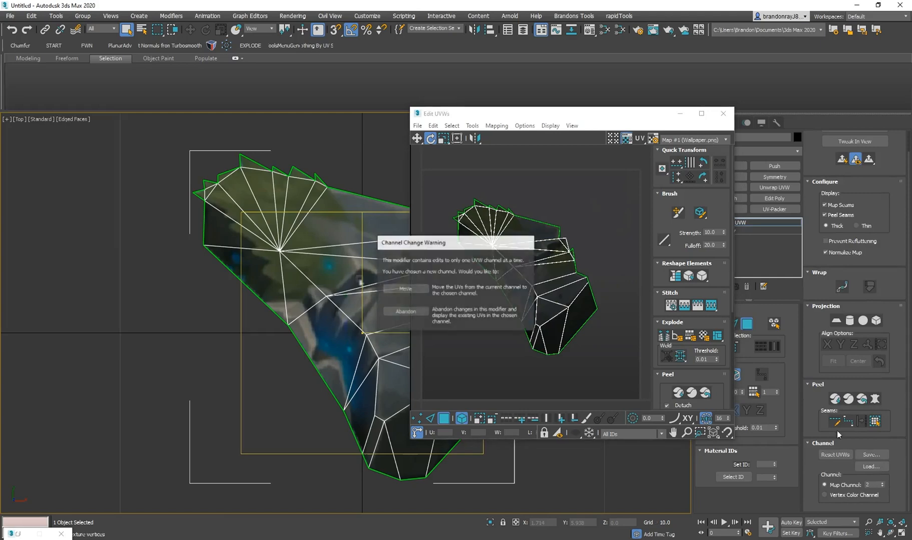
click(400, 314)
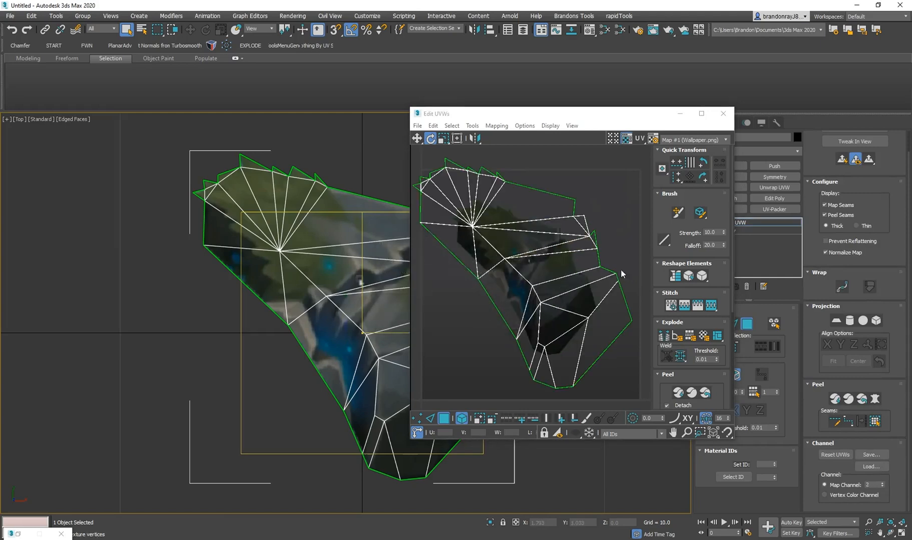
Select the whole UV shell, rotate it onto its side and pack it within the UV square
double_click(540, 278)
drag(556, 260, 565, 341)
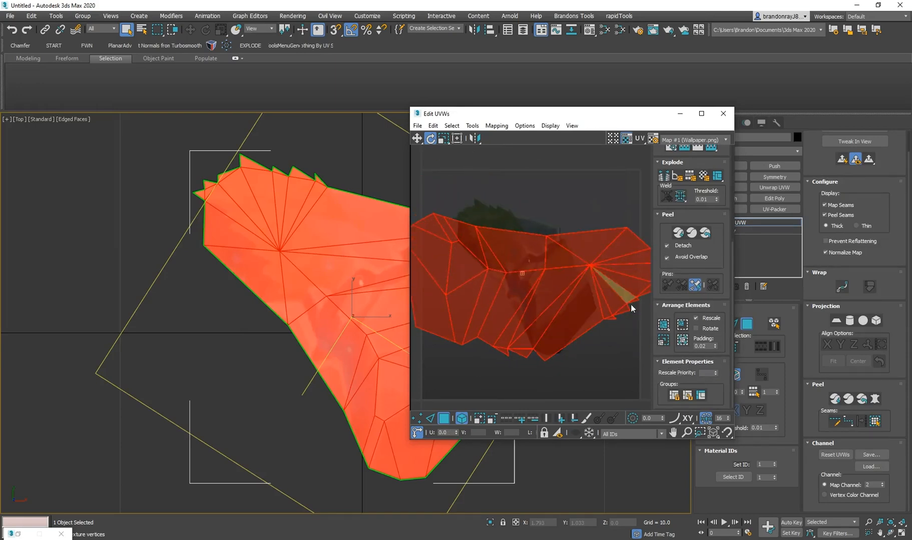
click(683, 337)
click(682, 337)
click(682, 338)
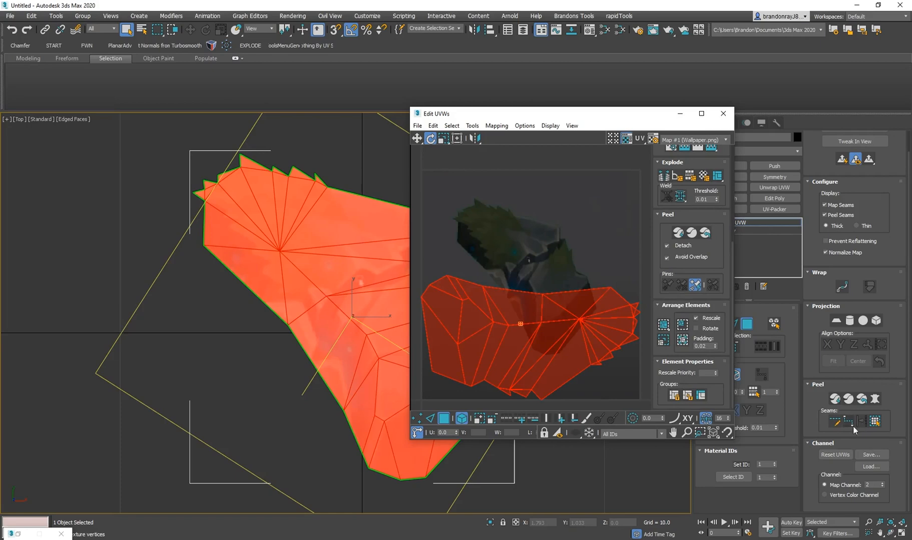
Collapse the Unwrap UVW modifier into the editable poly
right_click(744, 228)
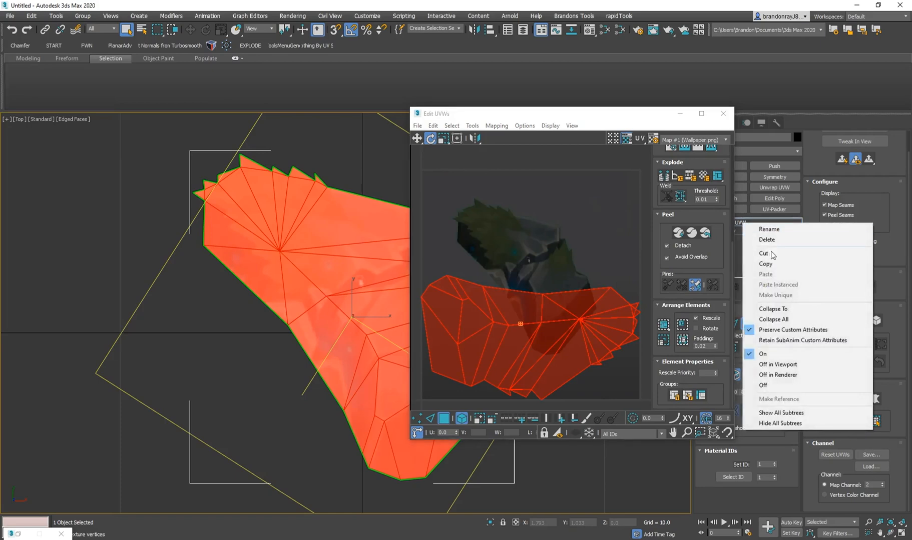
click(796, 313)
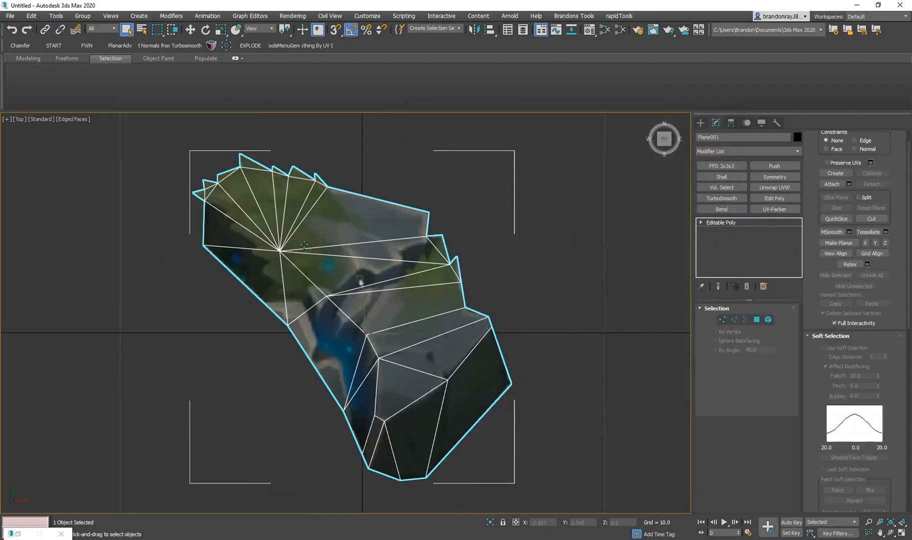
click(732, 222)
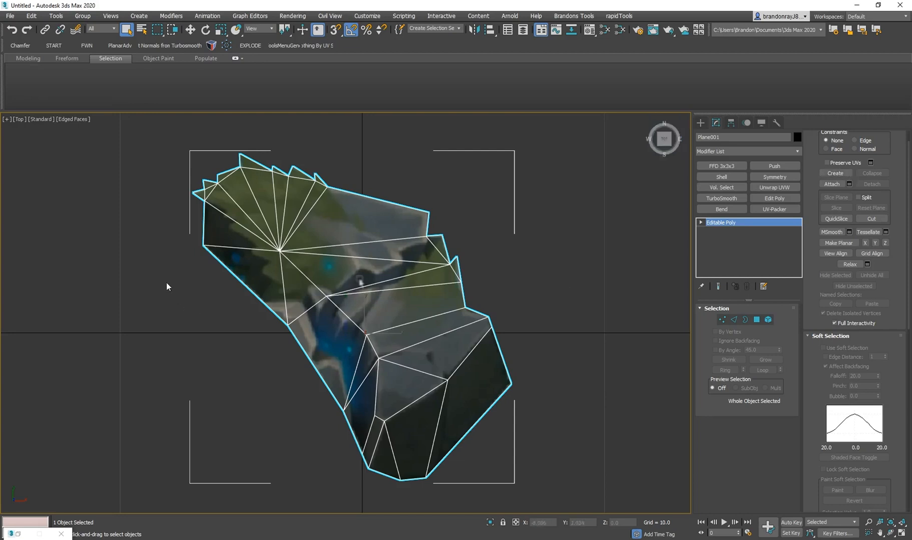
middle_drag(582, 253, 585, 256)
Open Render To Texture and set the rock's edge padding to 20 and its mapping channel to 2
key(0)
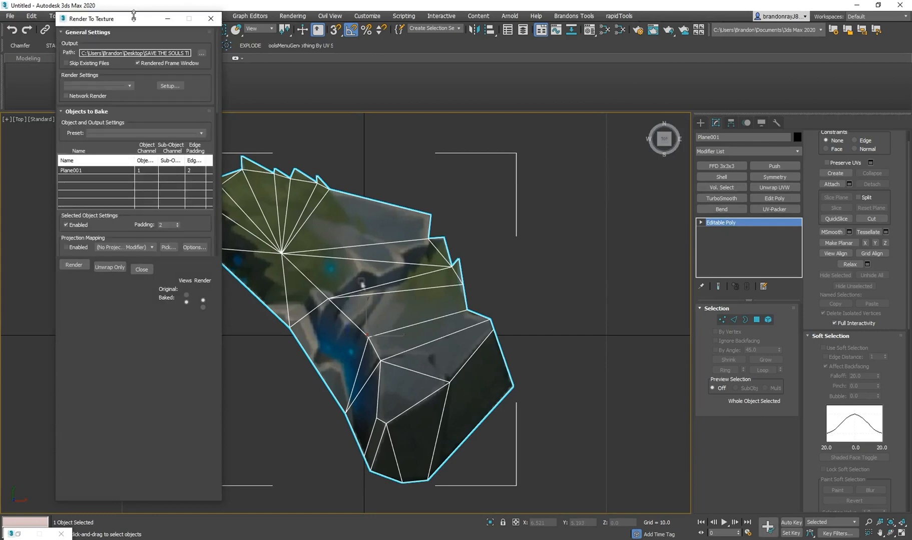
drag(134, 15, 133, 3)
scroll(149, 270, down, 2)
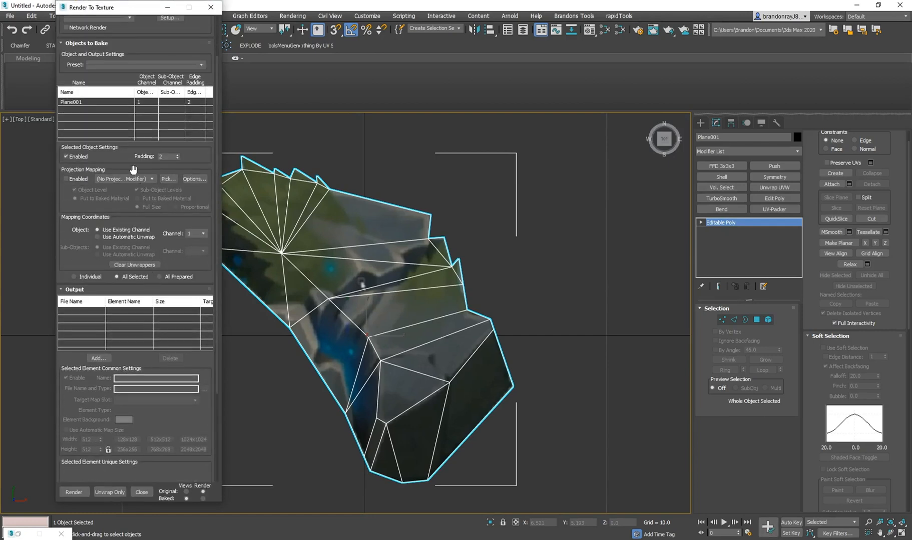
double_click(172, 156)
click(196, 234)
click(200, 246)
Add a DiffuseMap output element with Diffuse Color as its target map slot
click(103, 358)
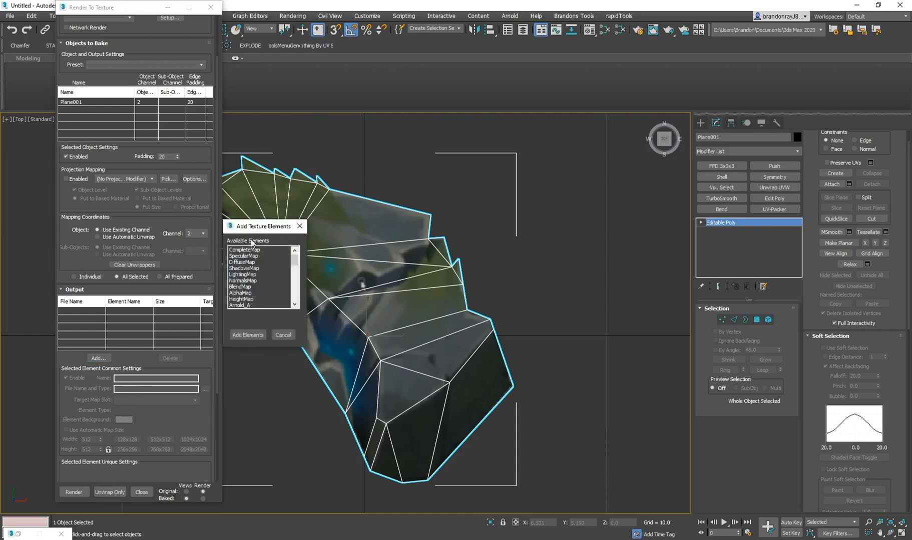
click(243, 262)
click(248, 335)
click(195, 400)
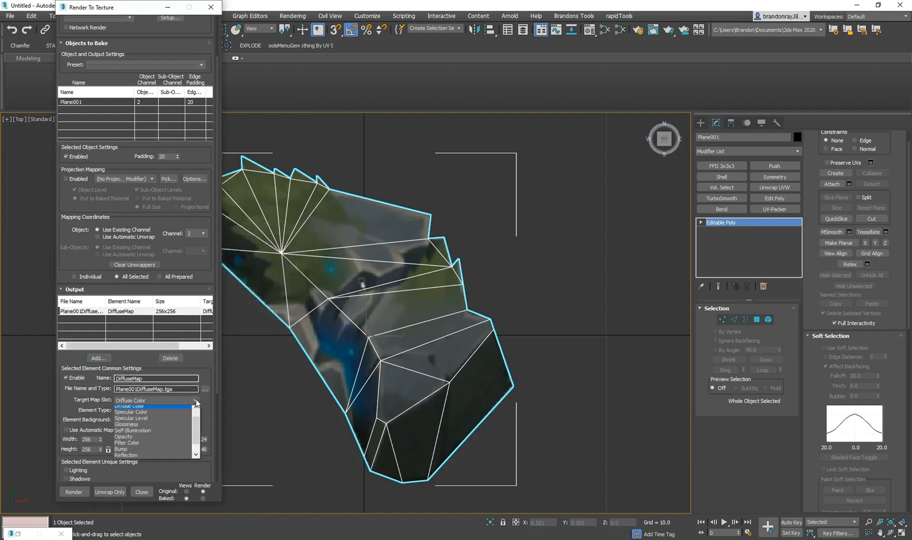
click(184, 405)
Set the diffuse element's background colour to blue (RGB 0, 42, 178)
click(124, 420)
click(240, 84)
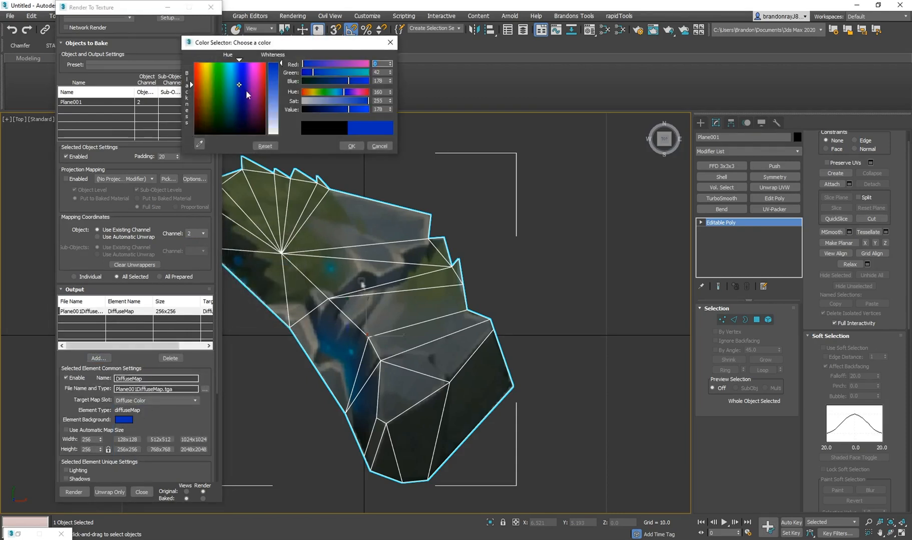
click(350, 146)
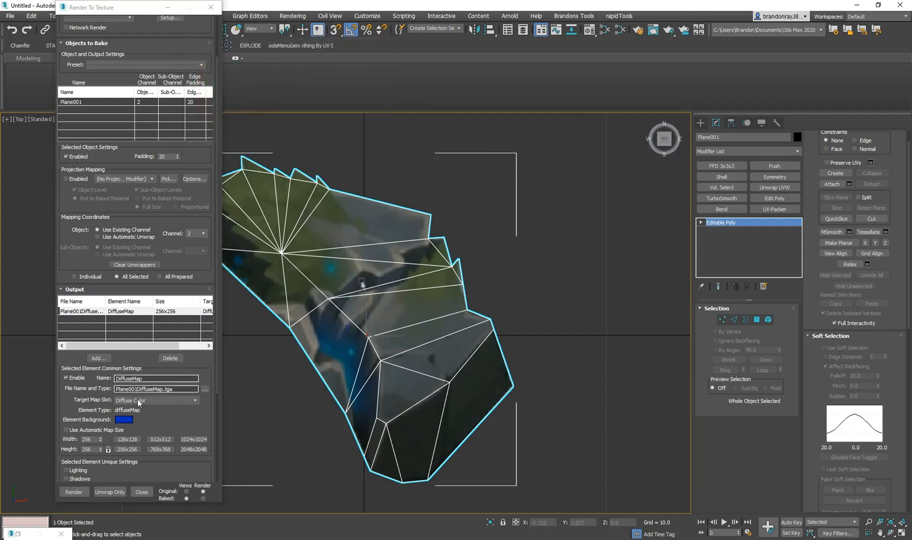
Set the diffuse element's background colour to bright red and its map size to 512x512
click(123, 420)
click(195, 68)
click(351, 147)
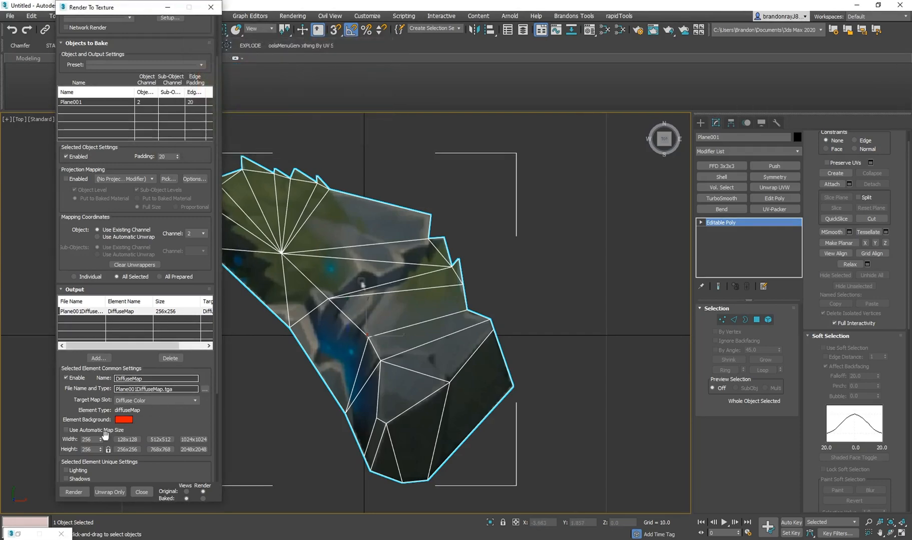
click(168, 439)
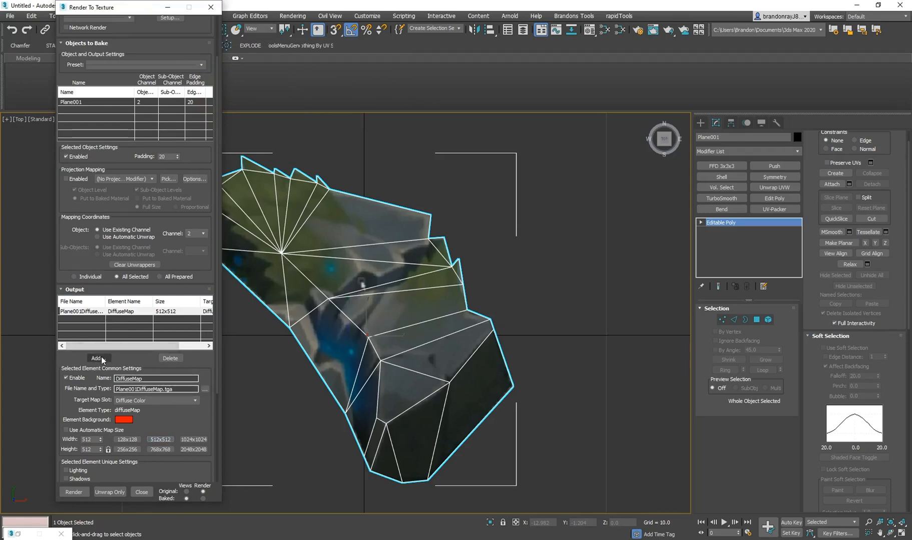
Set the diffuse element's output file to Plane001DiffuseMap.tga in the 2.5D Test folder, accepting the overwrite
click(205, 389)
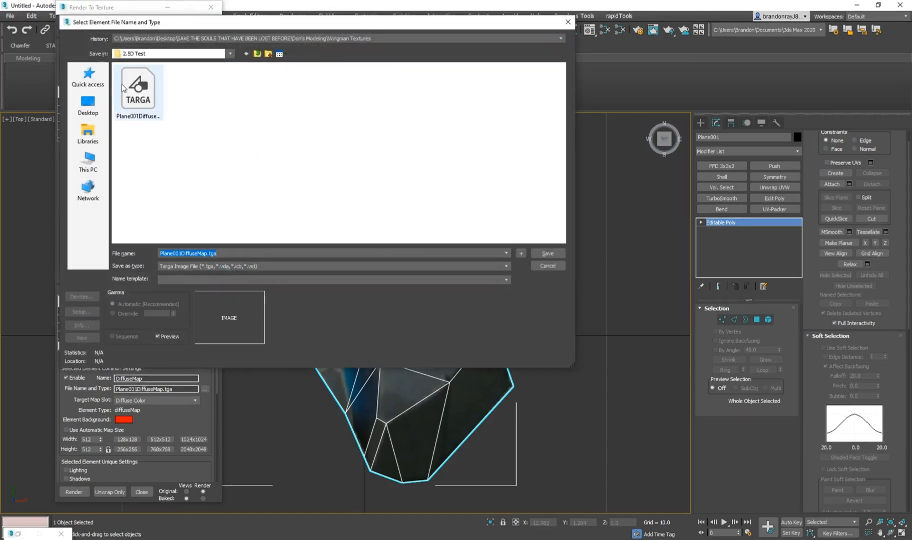
drag(190, 24, 0, 125)
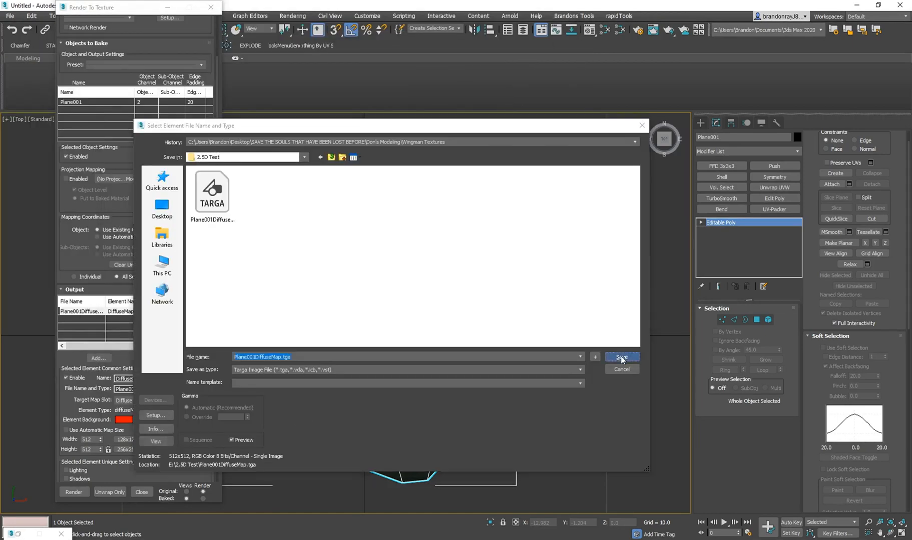
click(622, 357)
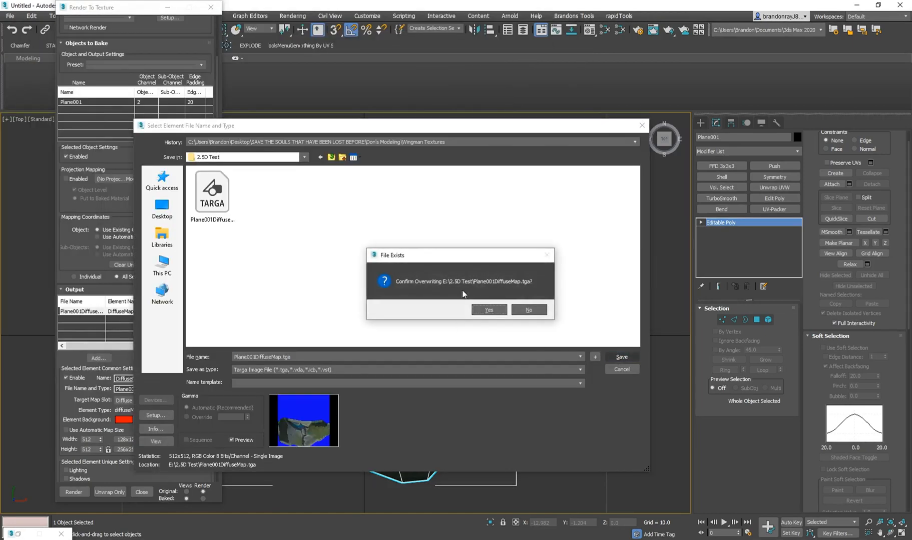
click(489, 310)
click(468, 298)
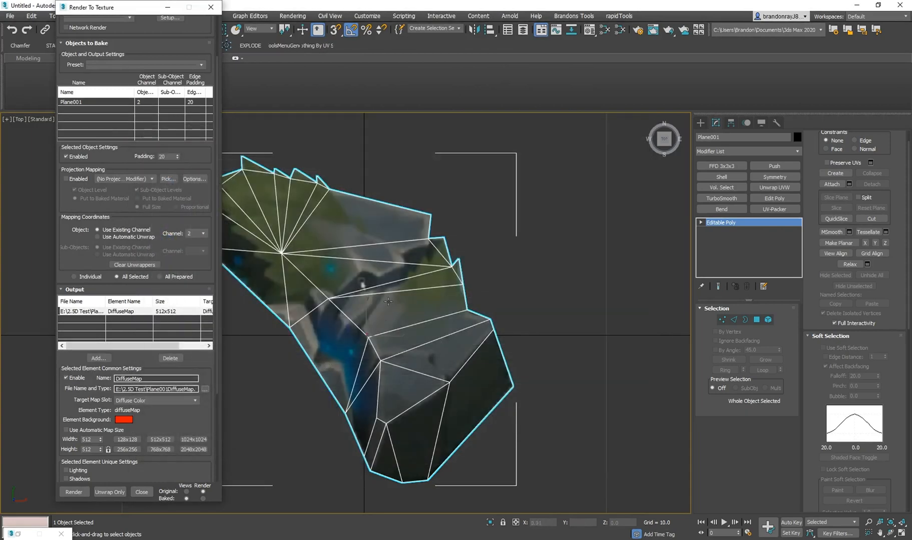
Load Plane001DiffuseMap.tga from the 2.5D Test folder as the diffuse map of the second material slot
middle_drag(304, 314, 412, 302)
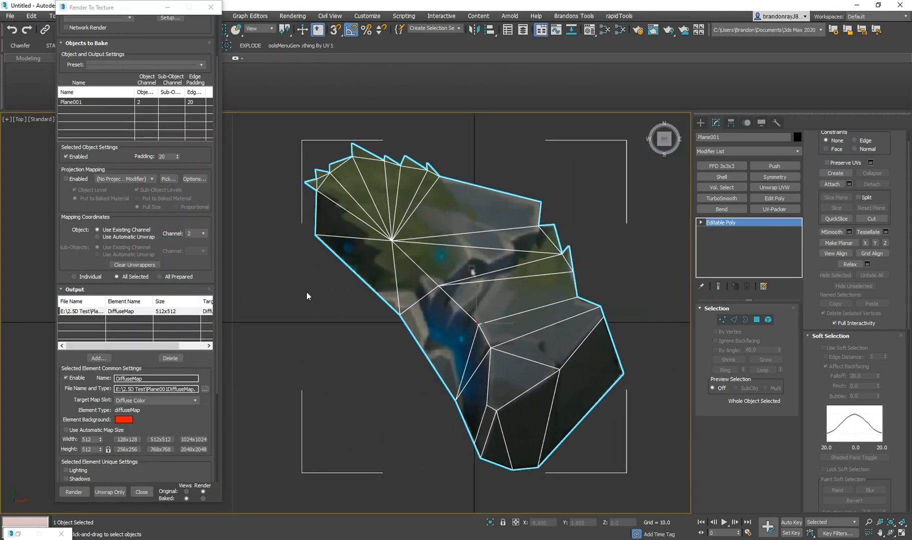
key(m)
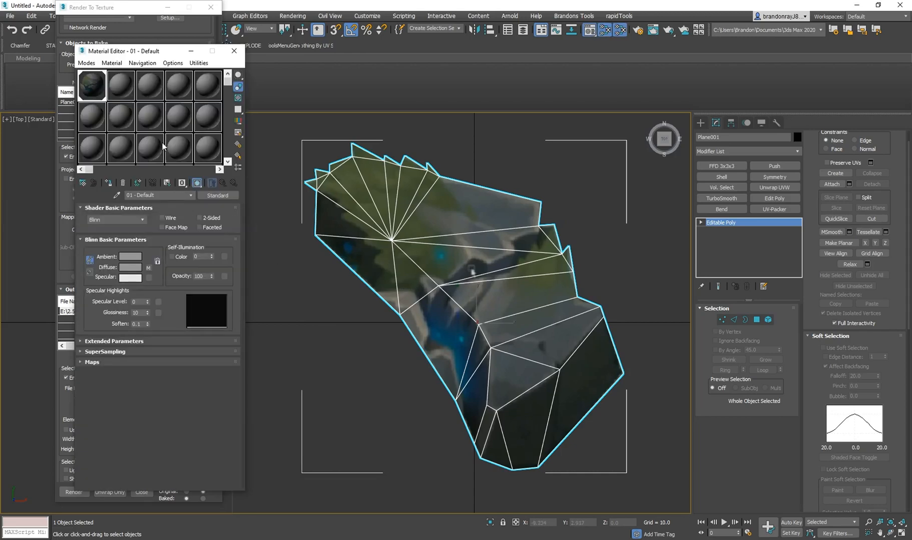
click(123, 86)
key(alt+Tab)
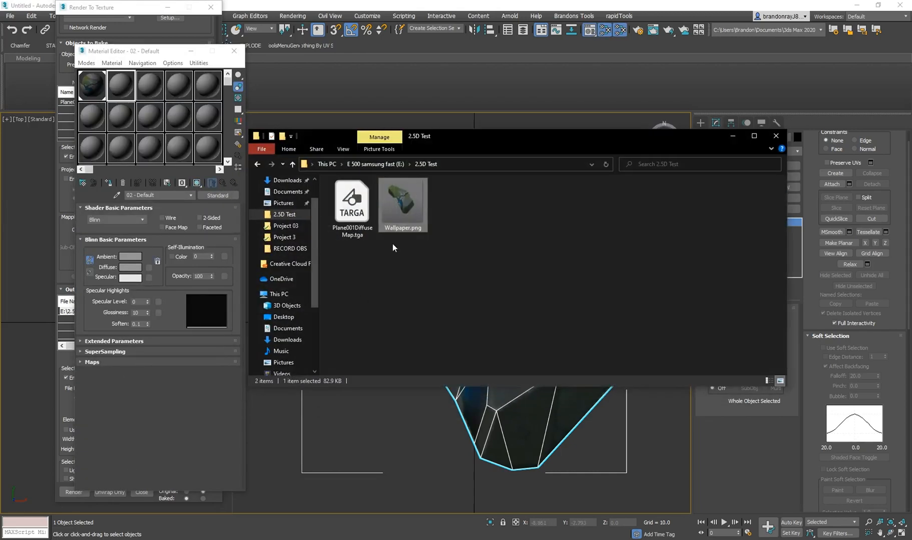
drag(352, 206, 148, 266)
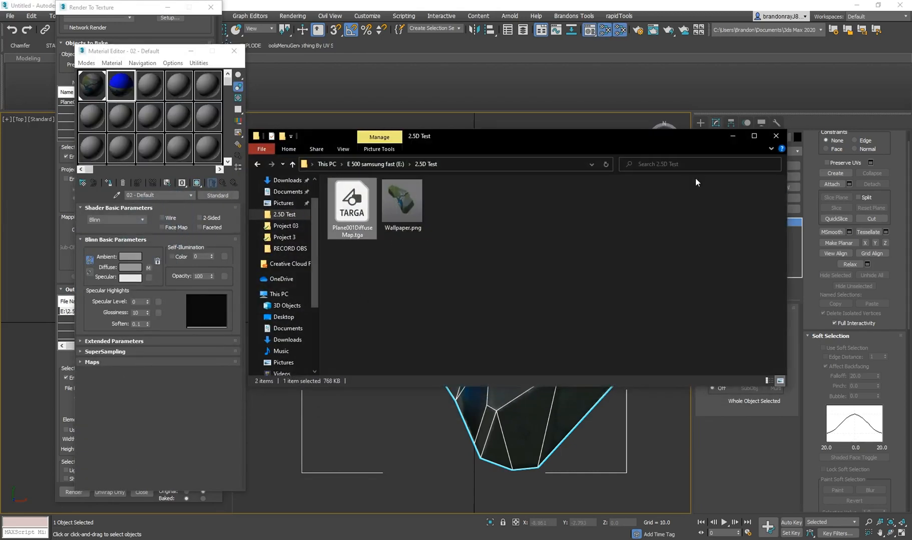
click(732, 135)
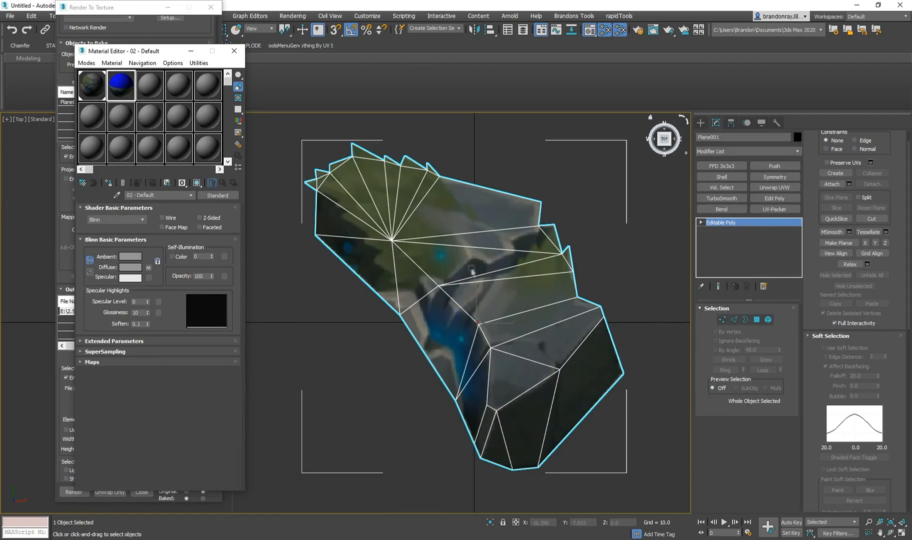
Bake the rock's diffuse texture over the existing file and reload Plane001DiffuseMap.tga in the second material's diffuse map
click(73, 491)
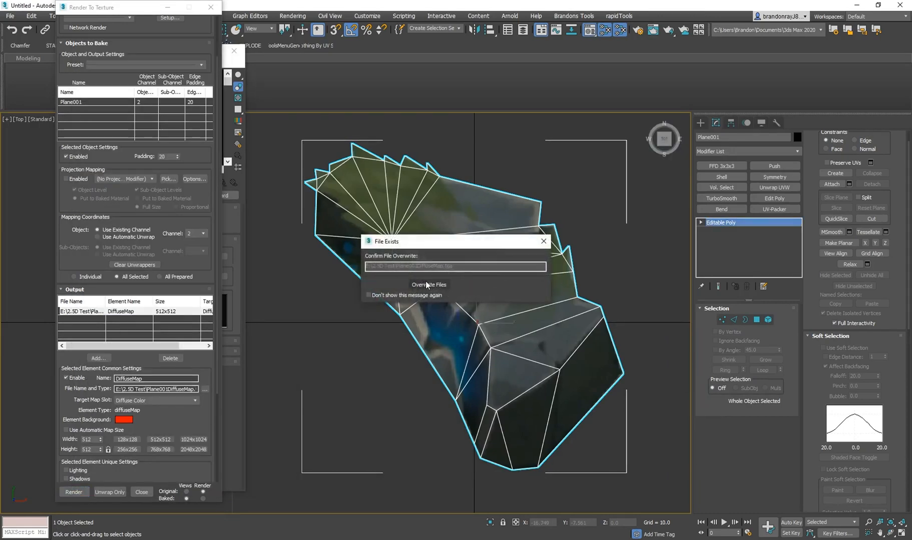
click(426, 281)
key(alt+Tab)
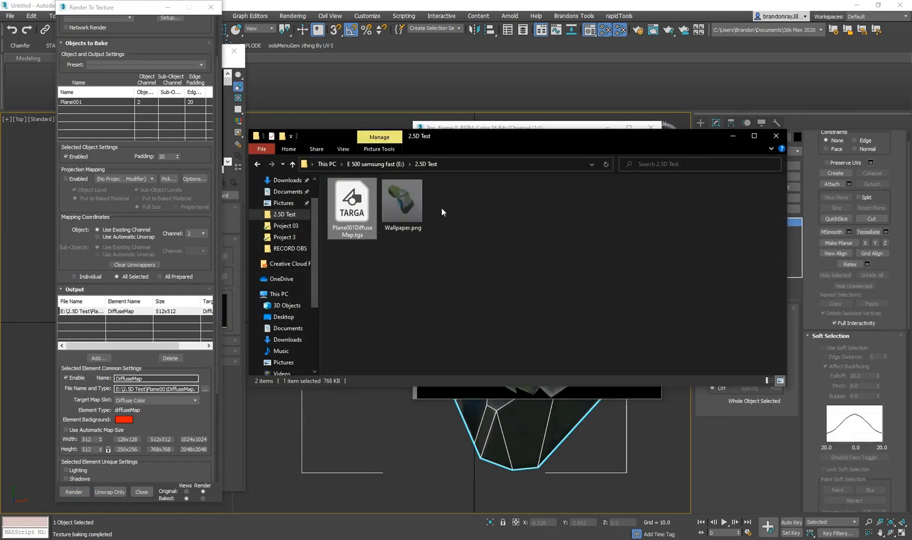
mouse_move(338, 206)
mouse_down()
mouse_move(152, 410)
mouse_move(352, 219)
mouse_up()
click(235, 405)
click(607, 128)
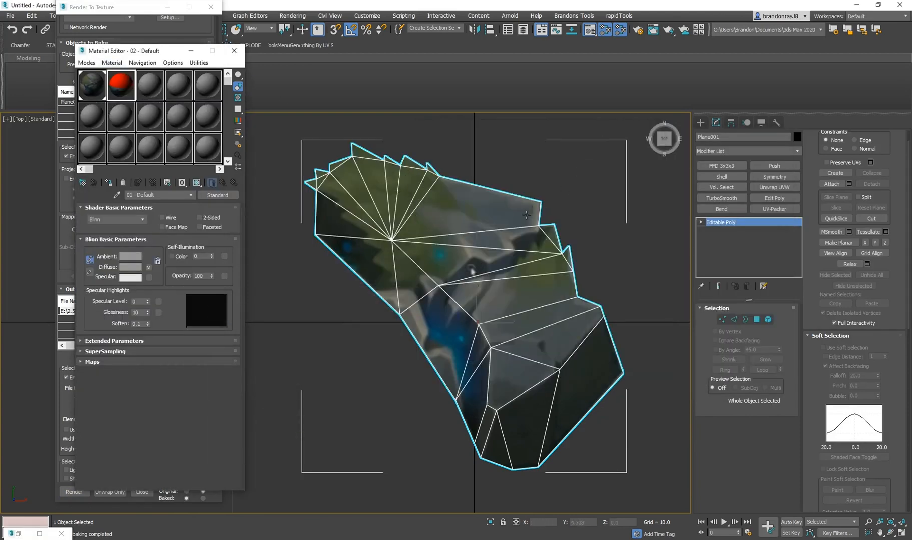
Assign the second material to the rock and show its texture in the viewport
click(108, 183)
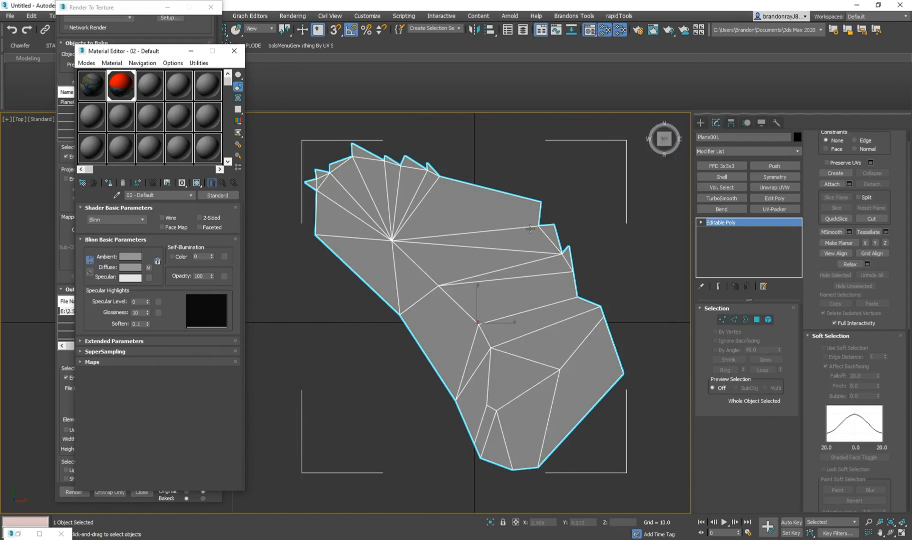
click(198, 184)
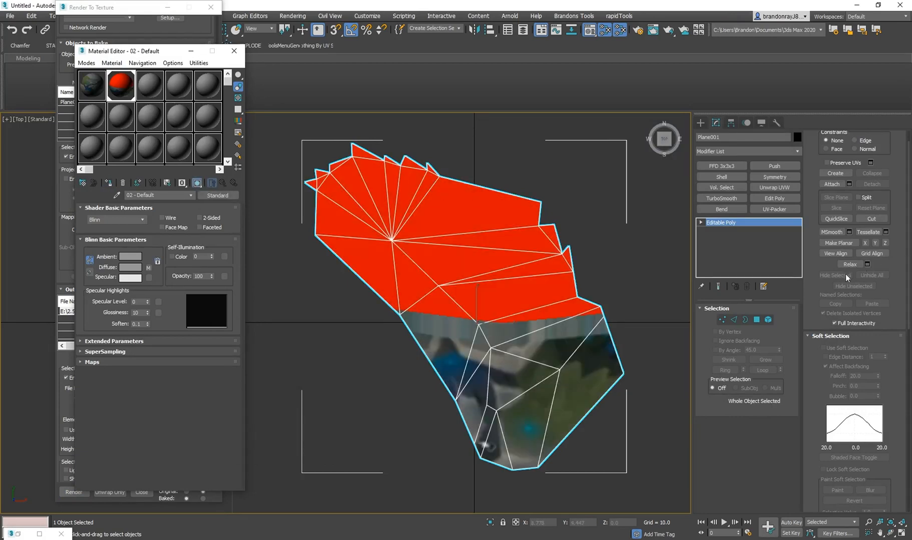
Add an Unwrap UVW modifier to the rock and switch it to map channel 2, abandoning the current channel's UVs
scroll(865, 383, down, 10)
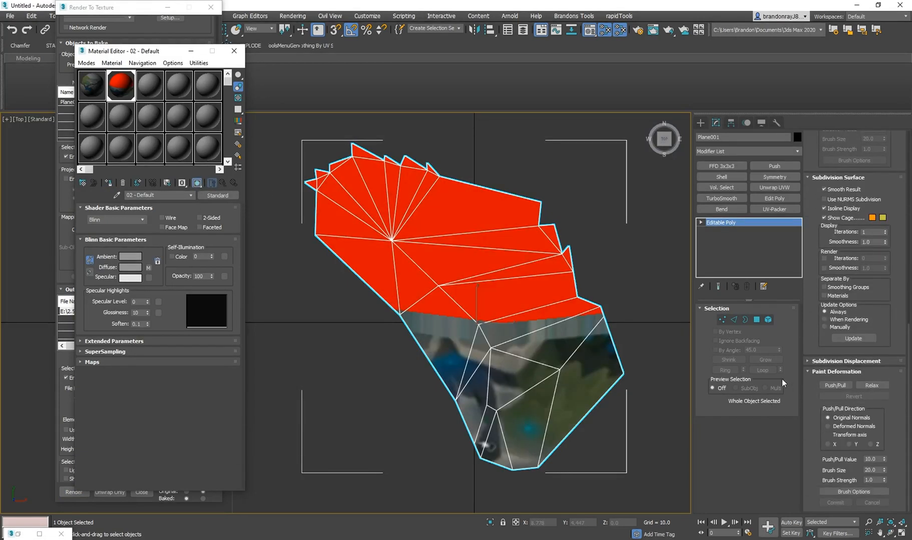
click(775, 187)
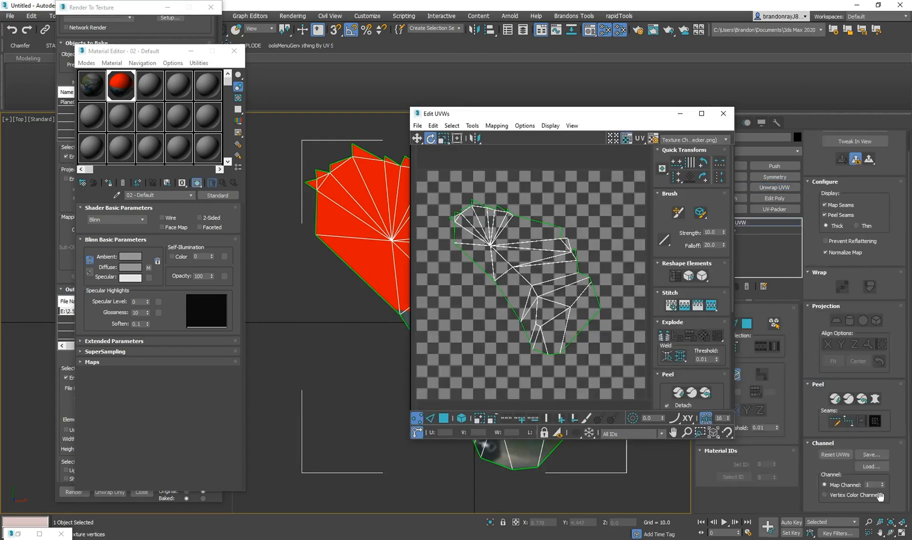
click(883, 483)
click(415, 312)
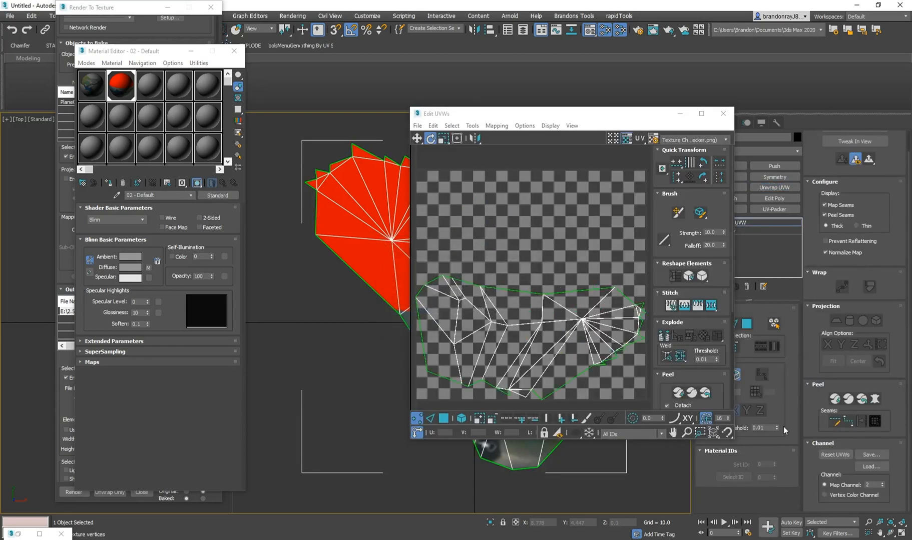
Set the unwrap's map channel to 1, moving the channel 2 UVs into it
click(882, 487)
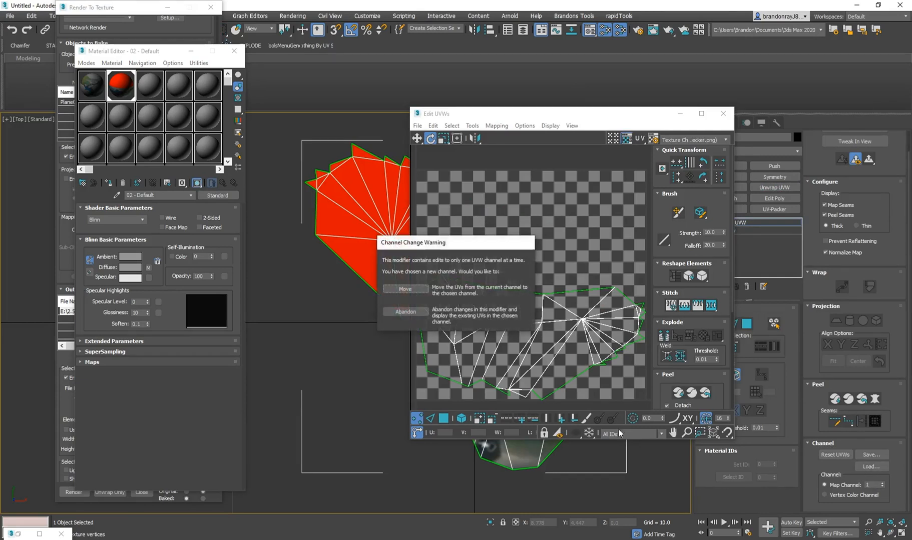
click(411, 289)
middle_drag(323, 274, 247, 267)
scroll(330, 278, down, 5)
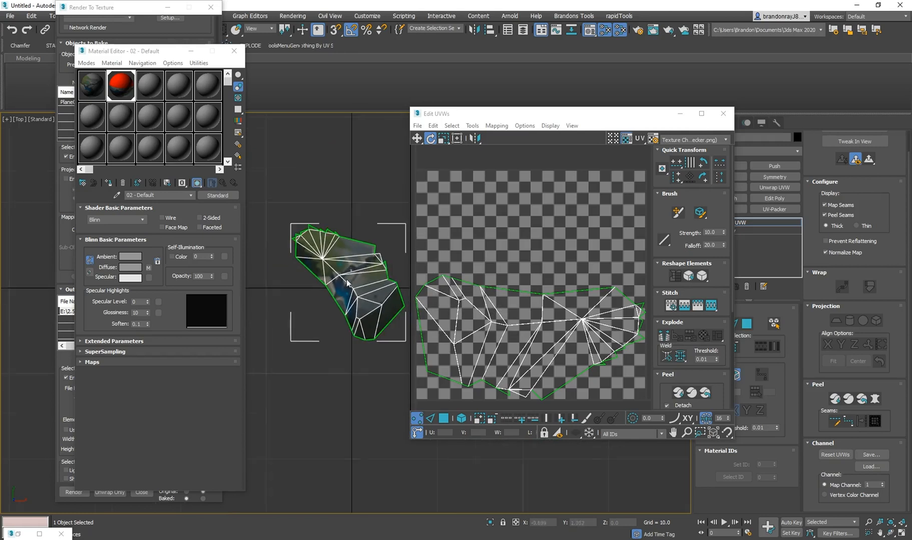
middle_drag(374, 295, 358, 298)
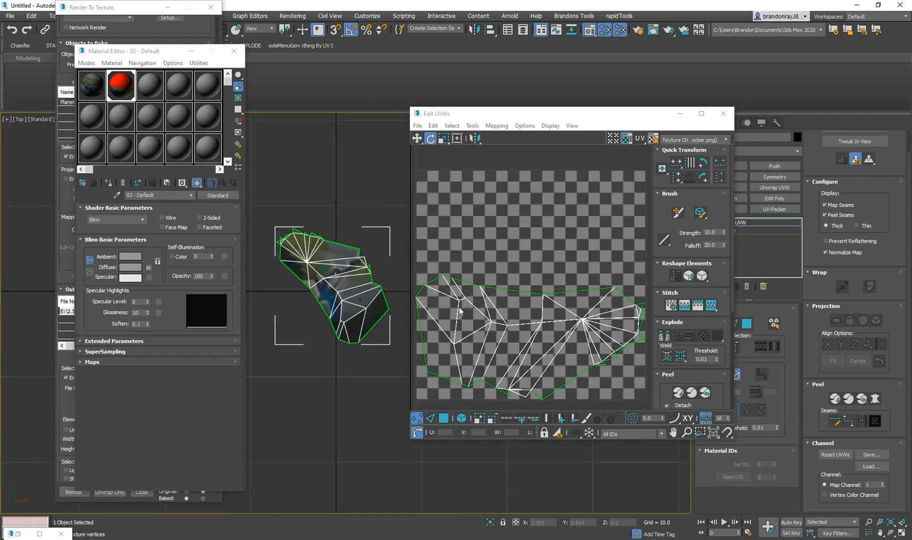
scroll(318, 275, up, 2)
scroll(358, 280, up, 2)
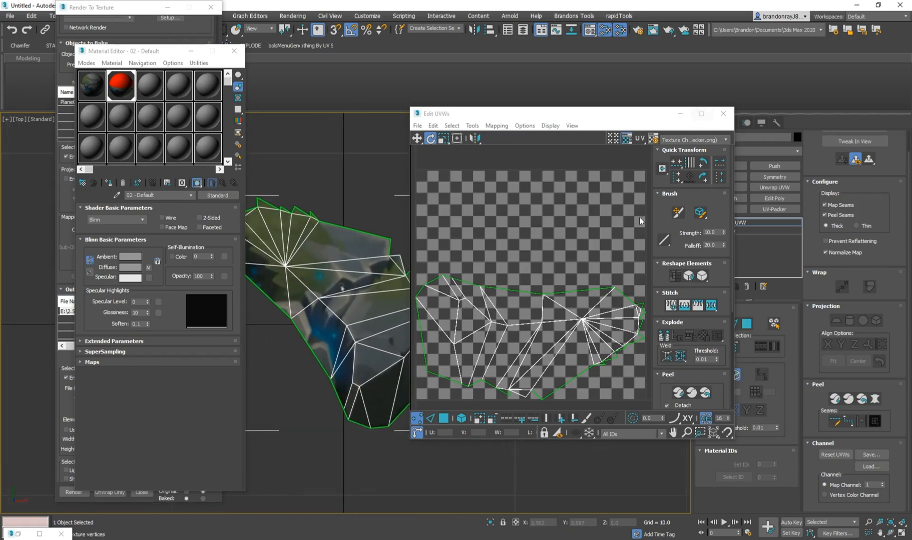
Close the UV editor and collapse the Unwrap UVW modifier into the Editable Poly
click(722, 113)
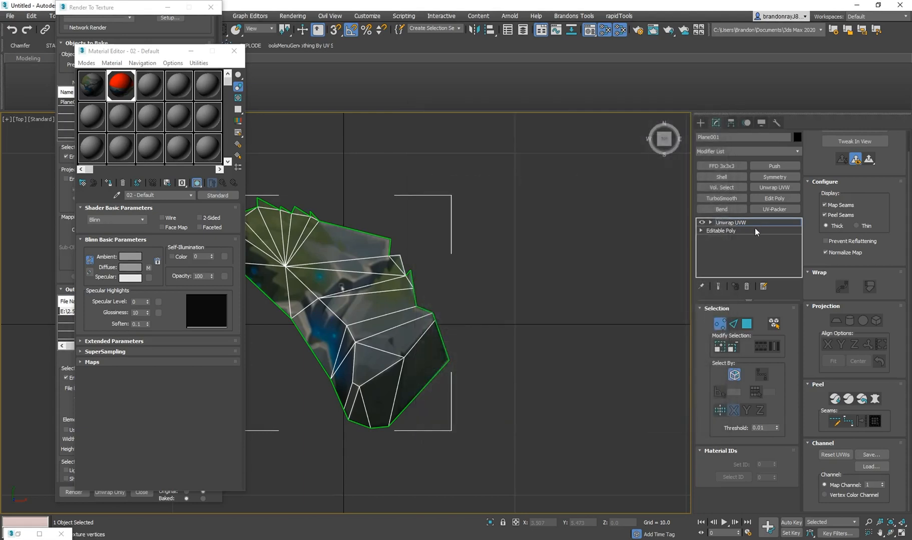
right_click(754, 223)
click(783, 304)
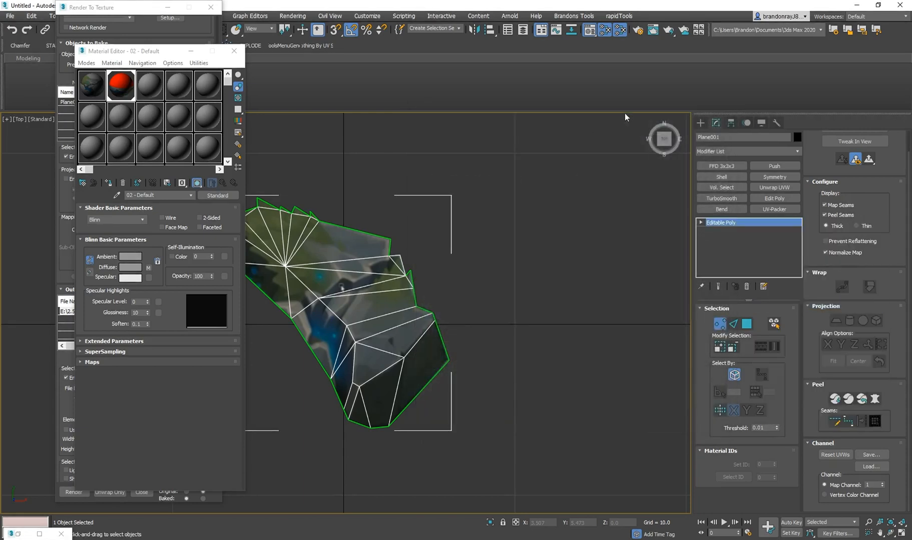
Check which texture channels the rock holds in the Preserve UVs settings
click(731, 152)
click(860, 176)
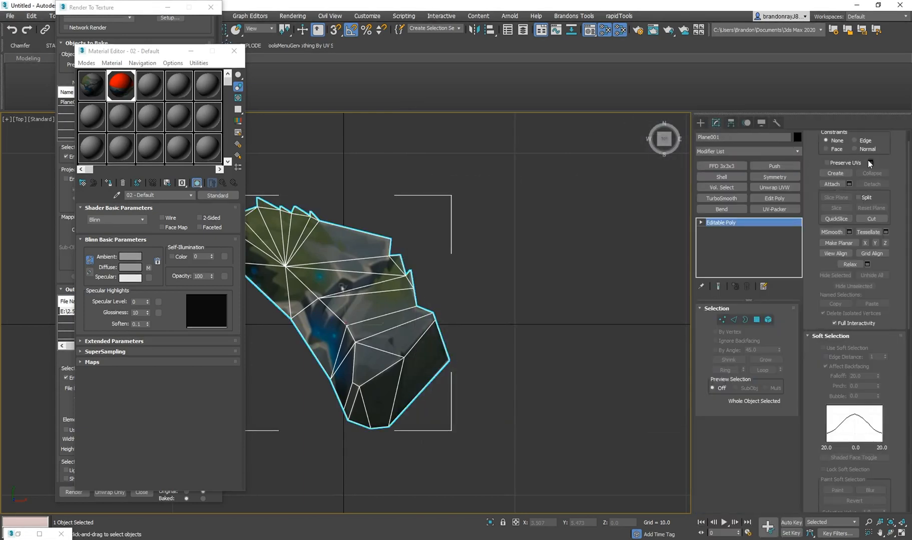
click(869, 162)
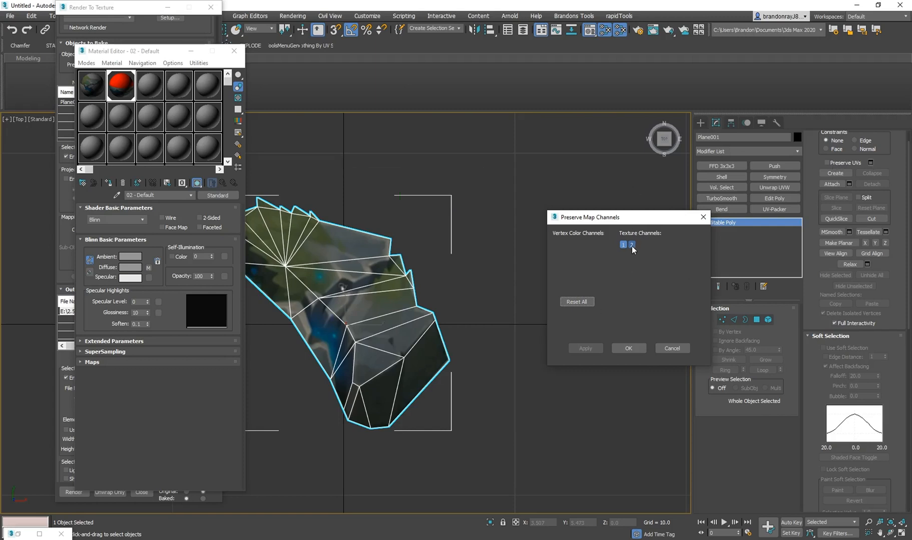
click(636, 350)
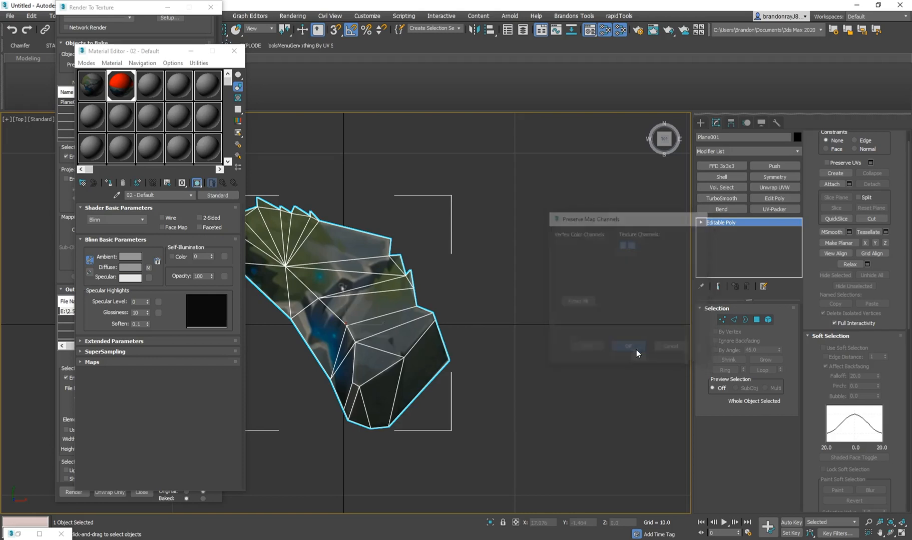
Add a UVW Mapping Clear modifier set to map channel 2 and collapse it into the Editable Poly
click(753, 152)
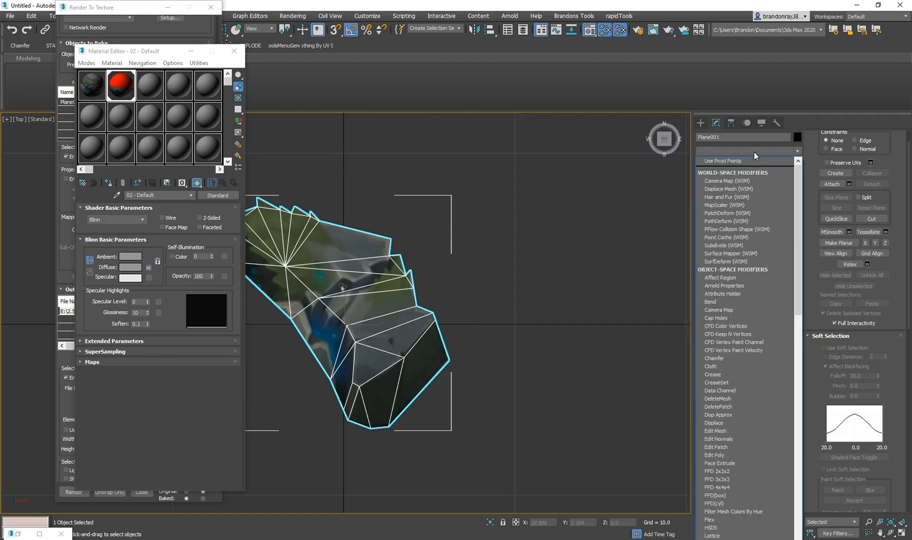
text(uvw)
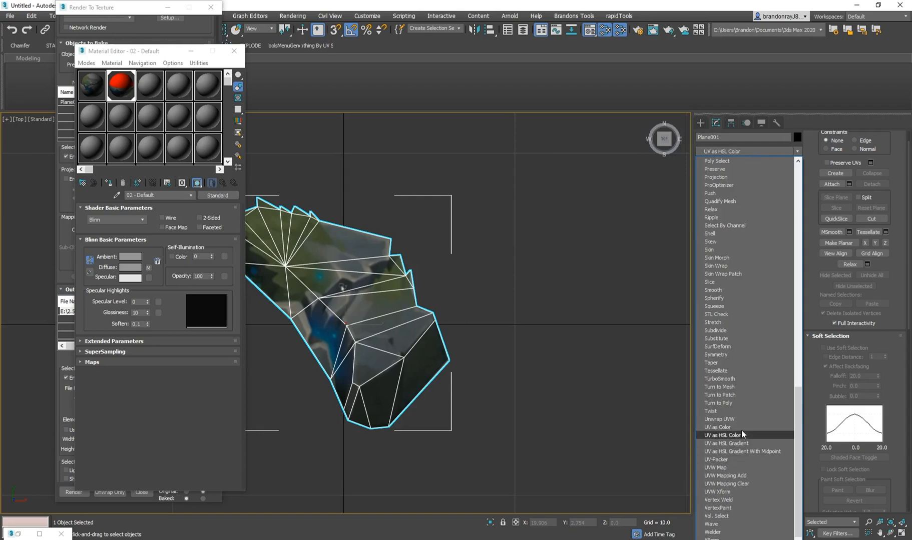
click(735, 484)
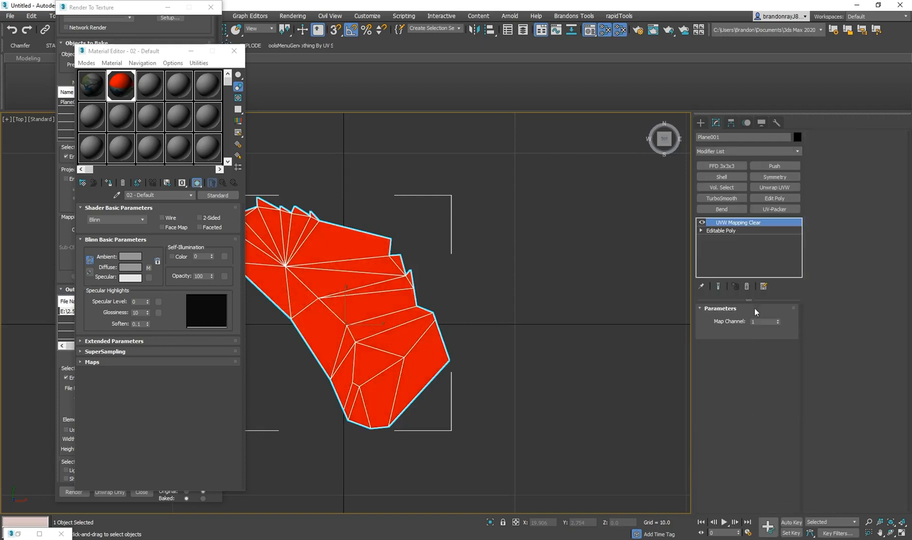
click(777, 320)
right_click(741, 222)
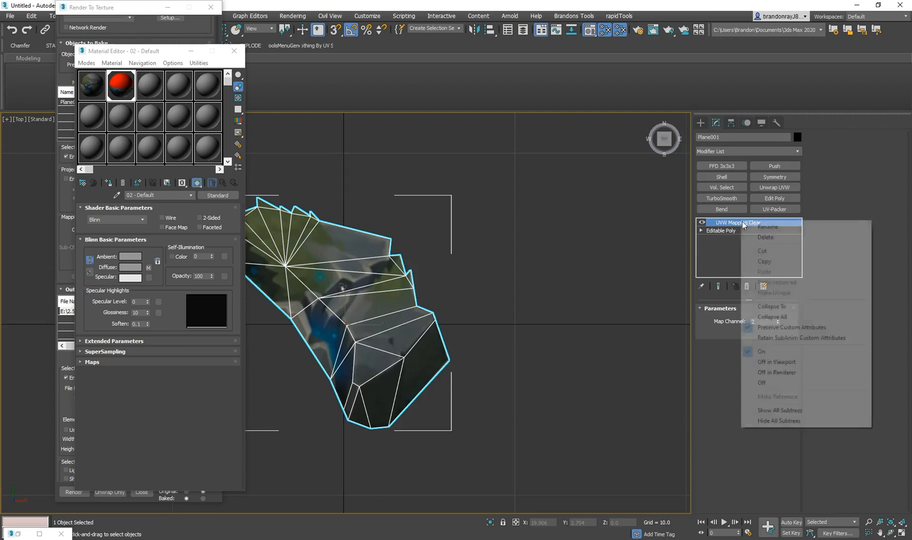
click(781, 305)
Recheck the rock's remaining texture channels in the Preserve Map Channels dialog
middle_drag(478, 267, 562, 262)
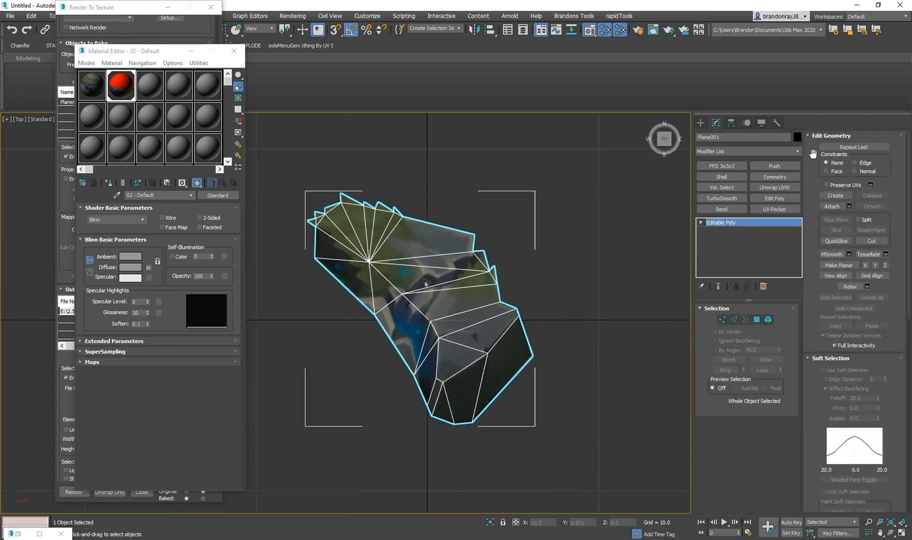
click(870, 185)
click(703, 217)
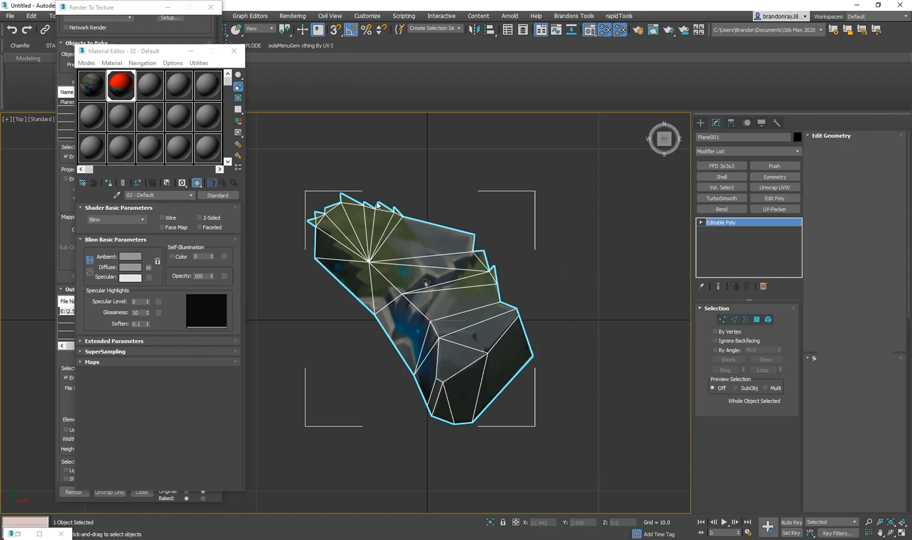
Select all the rock's polygons and remove the side faces along its lower edge from the selection
key(4)
click(284, 153)
key(ctrl+a)
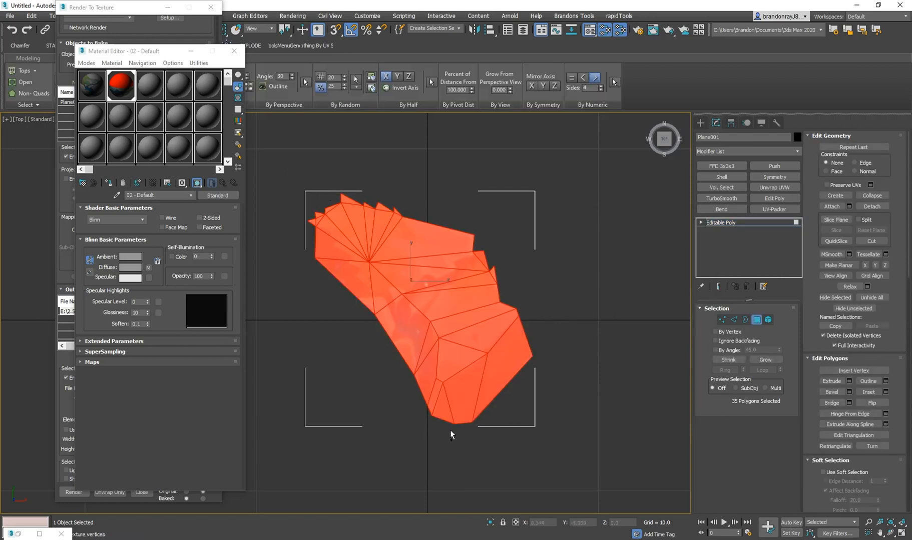
alt+drag(462, 431, 473, 390)
alt+drag(419, 409, 396, 350)
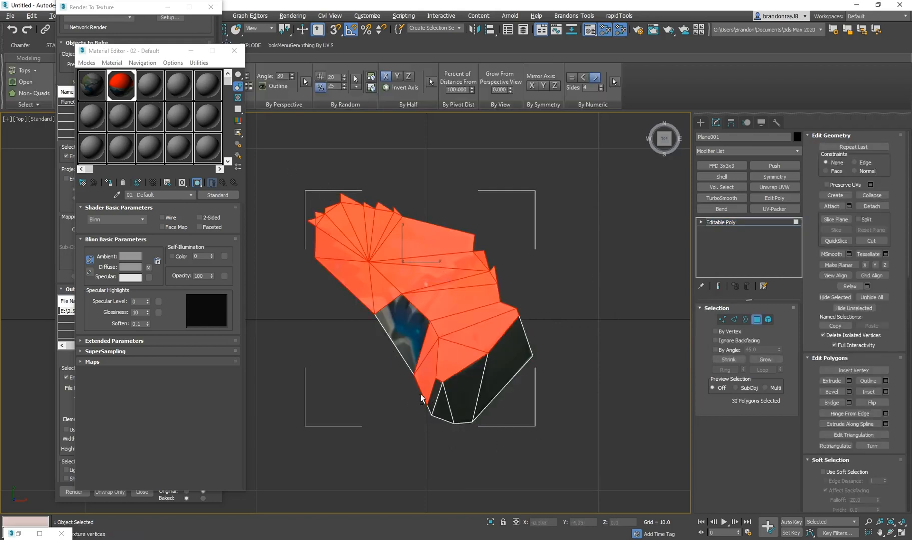
alt+drag(421, 399, 407, 367)
alt+drag(374, 331, 307, 251)
alt+middle_drag(355, 294, 423, 195)
click(410, 350)
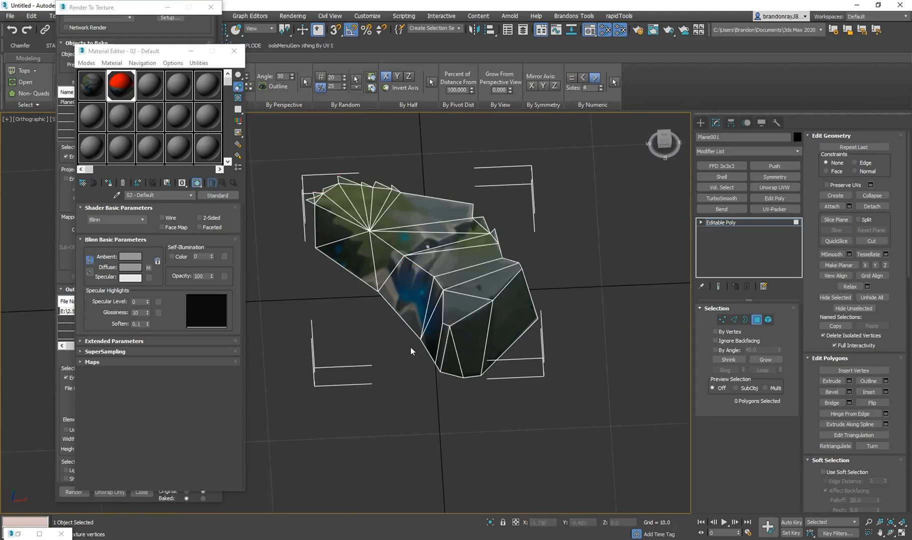
alt+middle_drag(410, 348, 502, 332)
key(t)
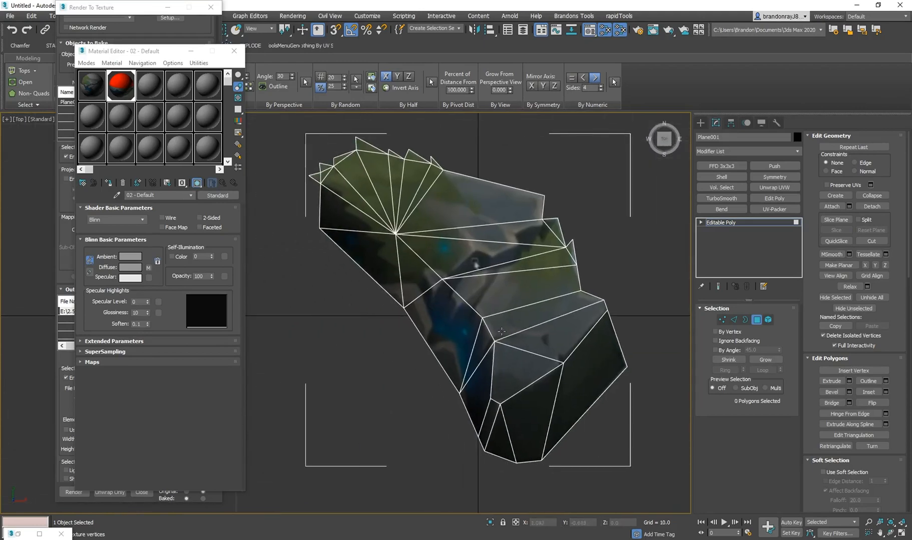
alt+middle_drag(373, 350, 481, 342)
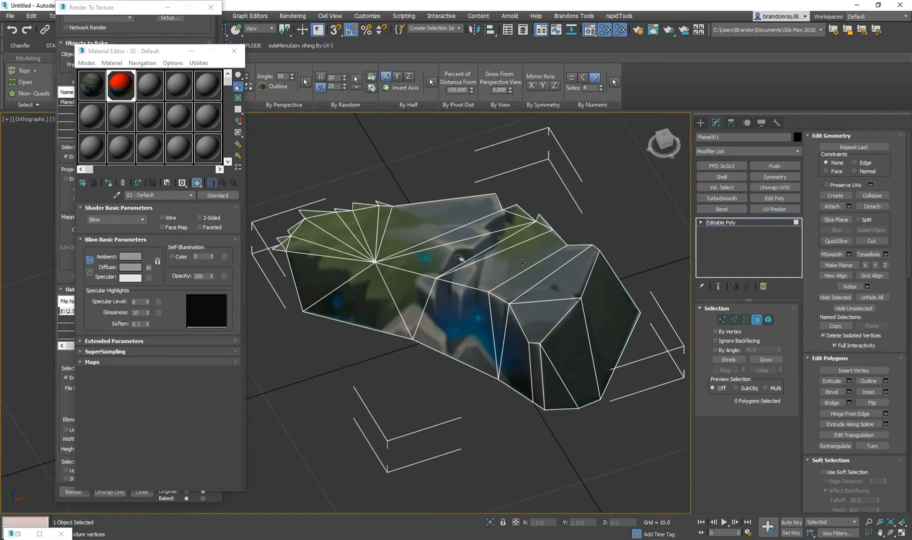
right_click(749, 223)
key(Escape)
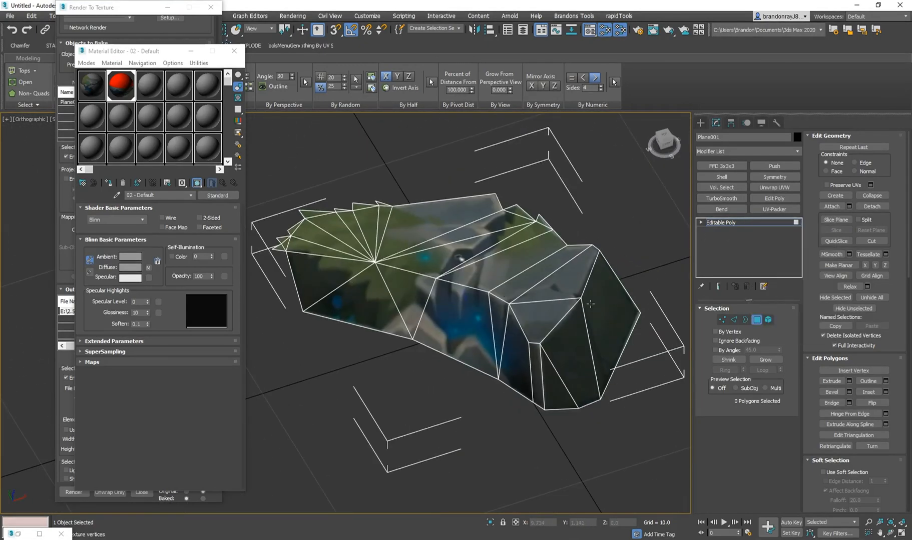